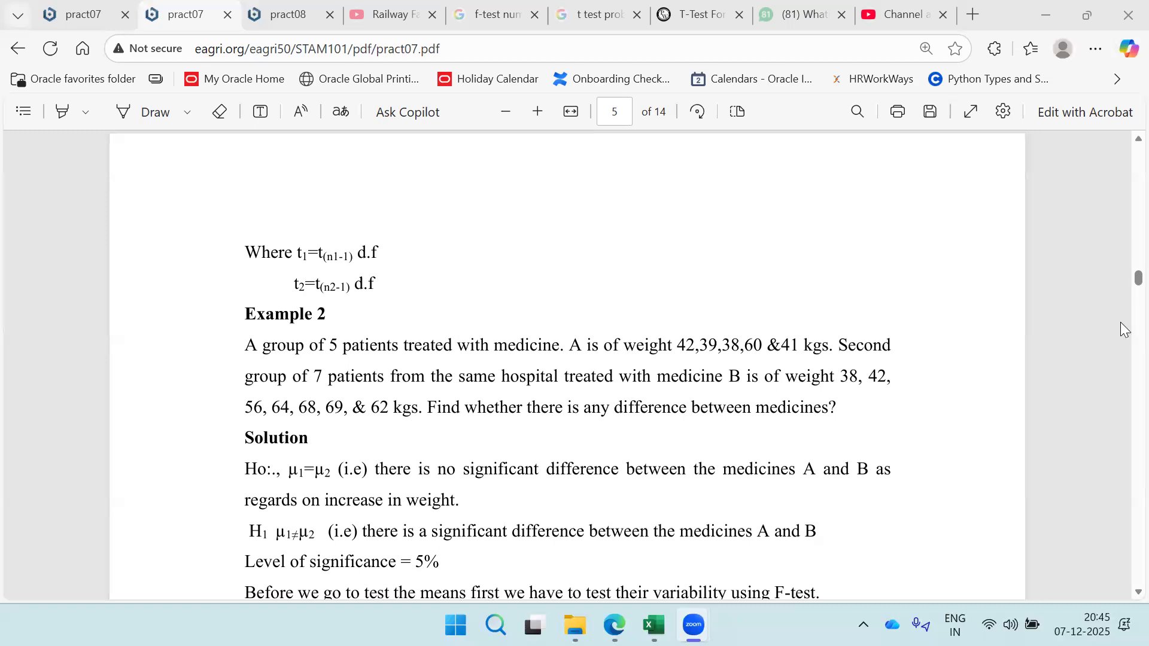
# Review the Example 2 problem on medicines A and B and its F-test solution in the PDF
pyautogui.click(1120, 589)
pyautogui.scroll(-6, 1121, 589)
pyautogui.scroll(-3, 1121, 589)
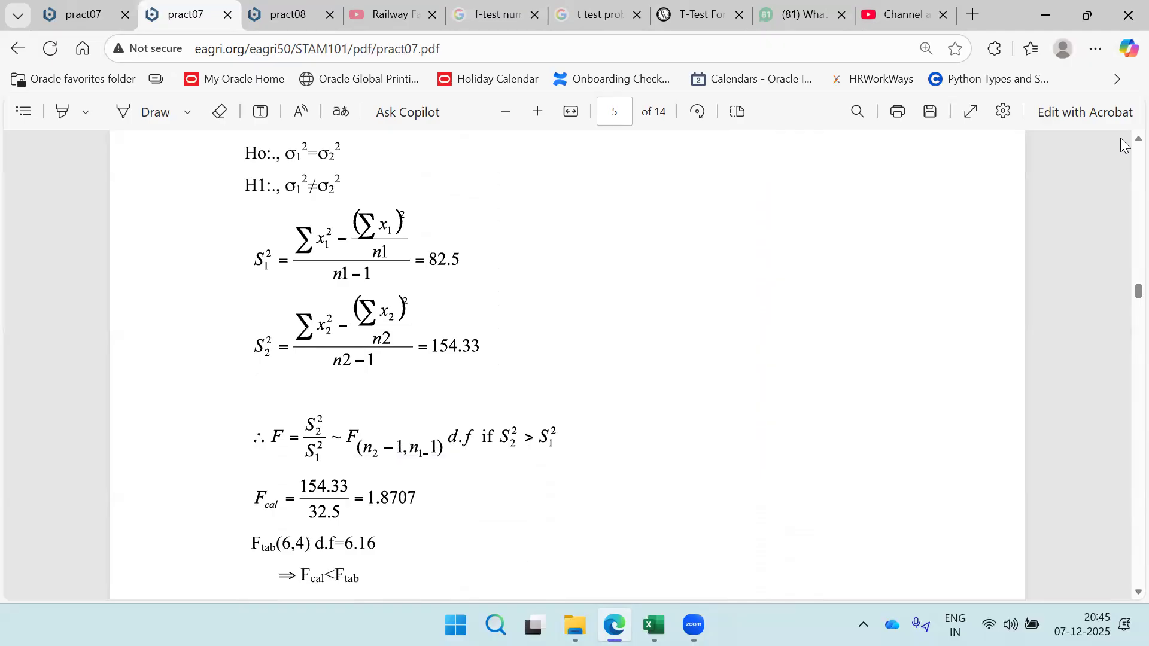
pyautogui.scroll(5, 1124, 143)
pyautogui.scroll(2, 1124, 147)
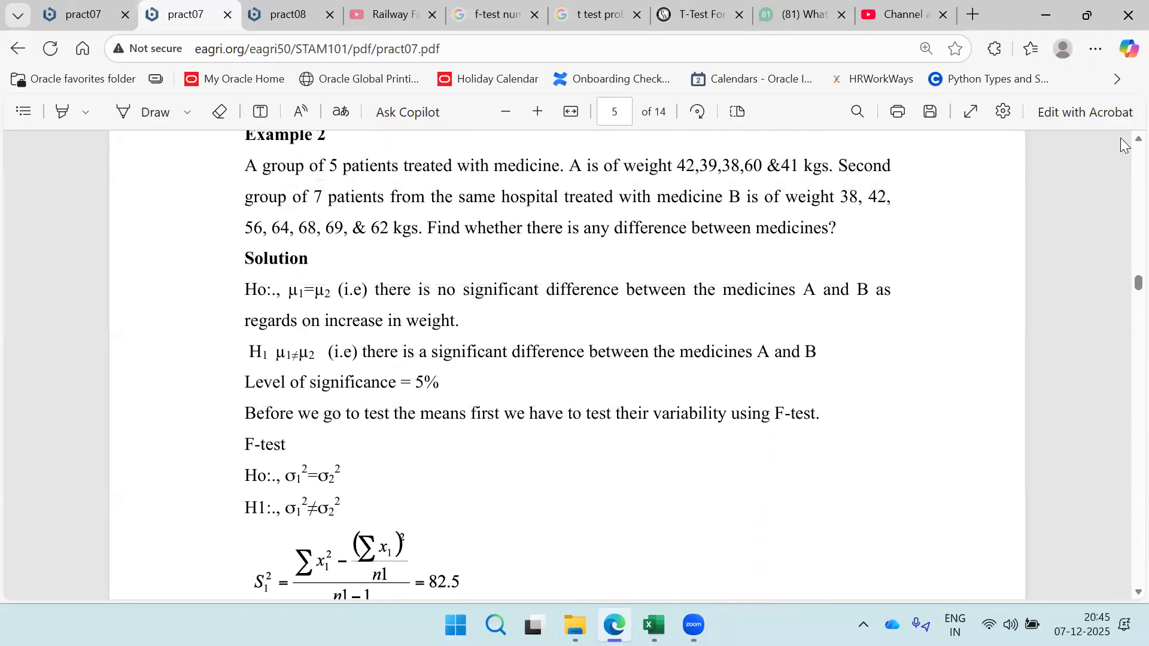
pyautogui.scroll(1, 1124, 145)
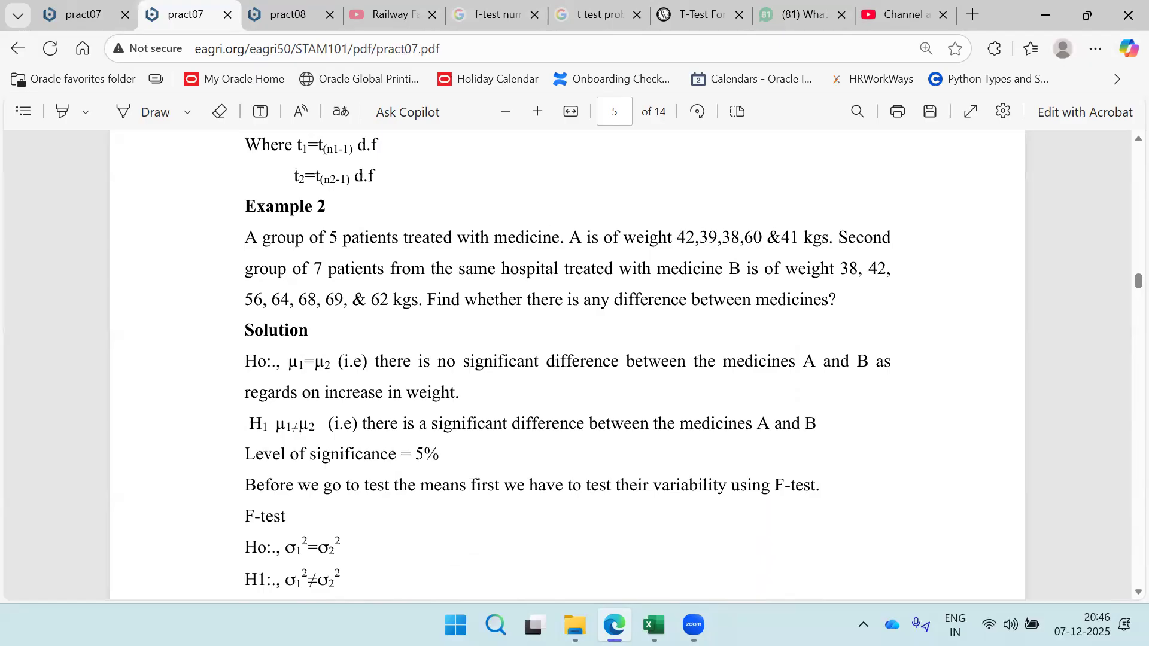
# Switch to the T-Test.xlsx workbook in Excel and copy Sheet1's C49:C53 weights into cell A1 of a new sheet
pyautogui.click(654, 626)
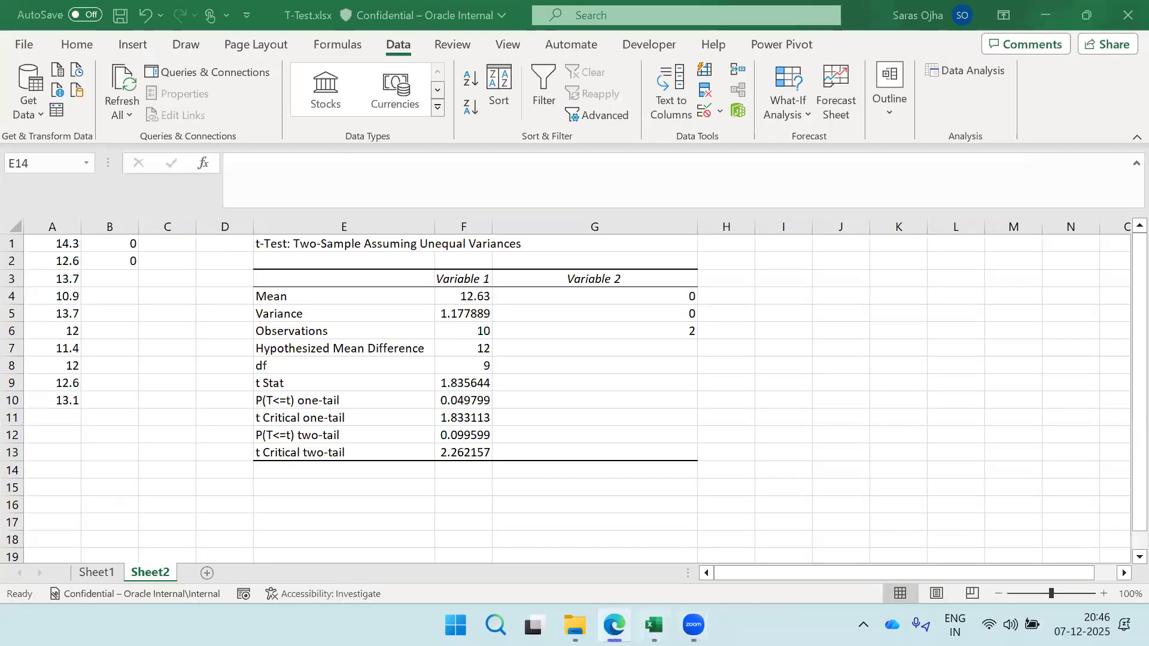
pyautogui.click(96, 576)
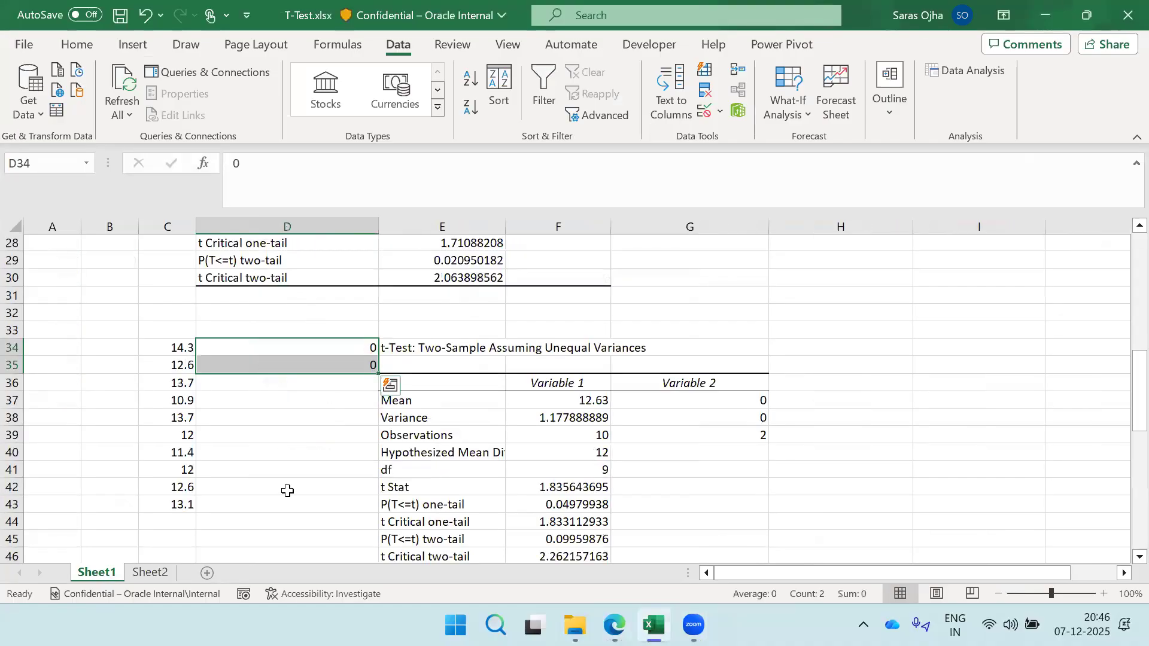
pyautogui.moveTo(1124, 383); pyautogui.dragTo(1123, 445)
pyautogui.moveTo(173, 341); pyautogui.dragTo(172, 411)
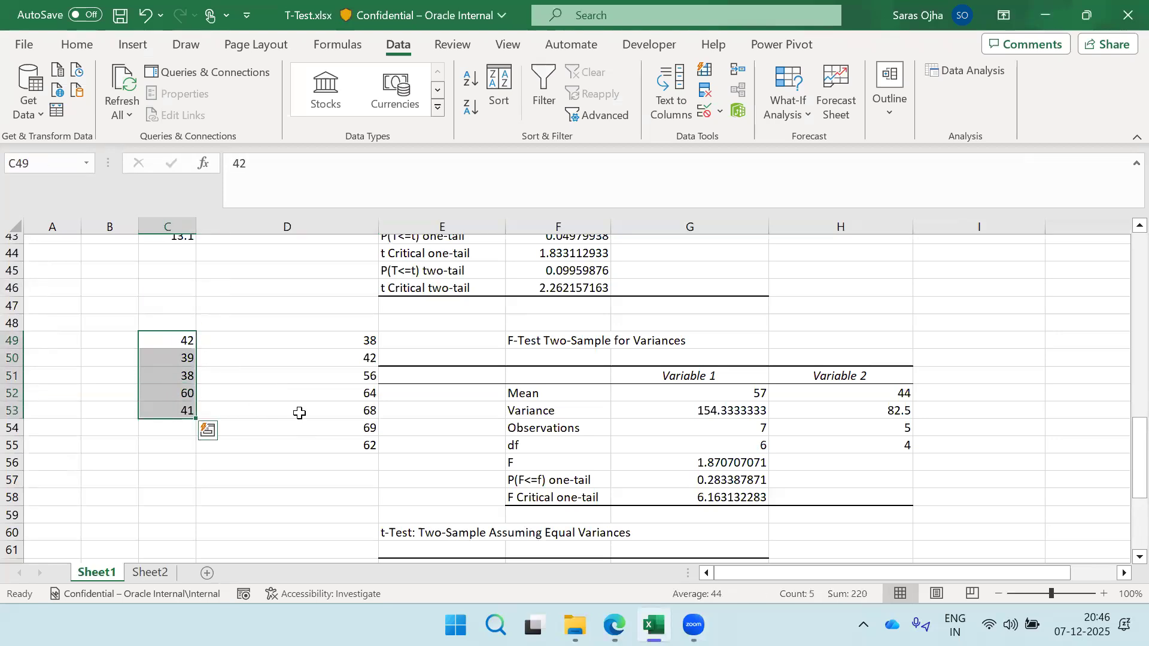
pyautogui.hotkey('ctrl', 'c')
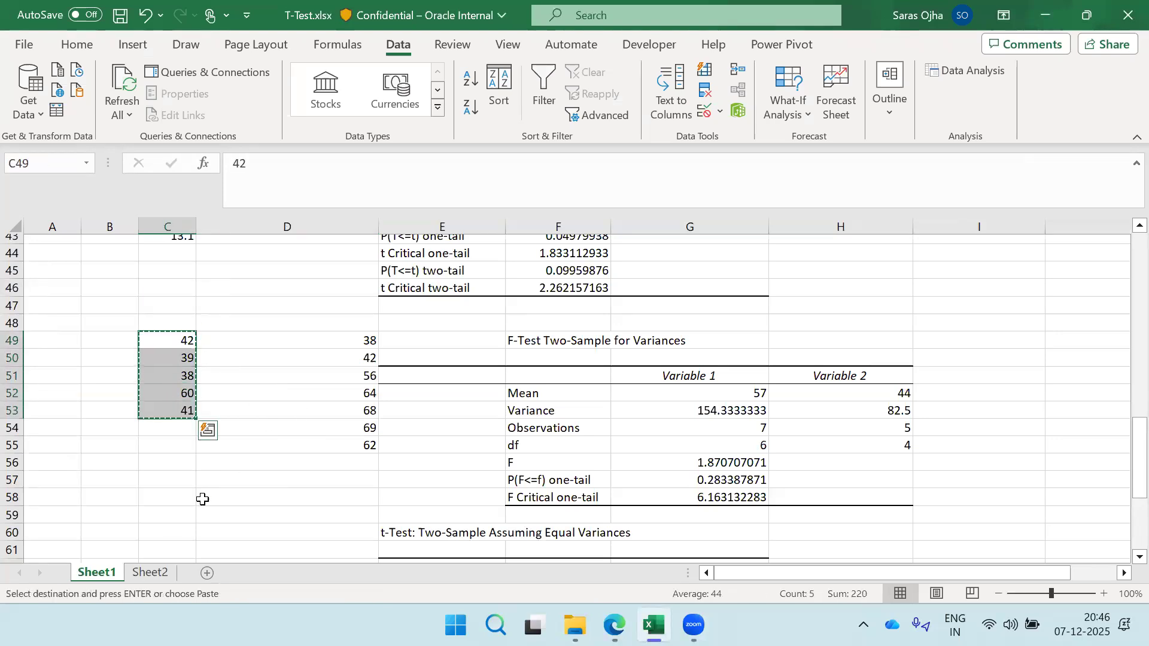
pyautogui.click(152, 574)
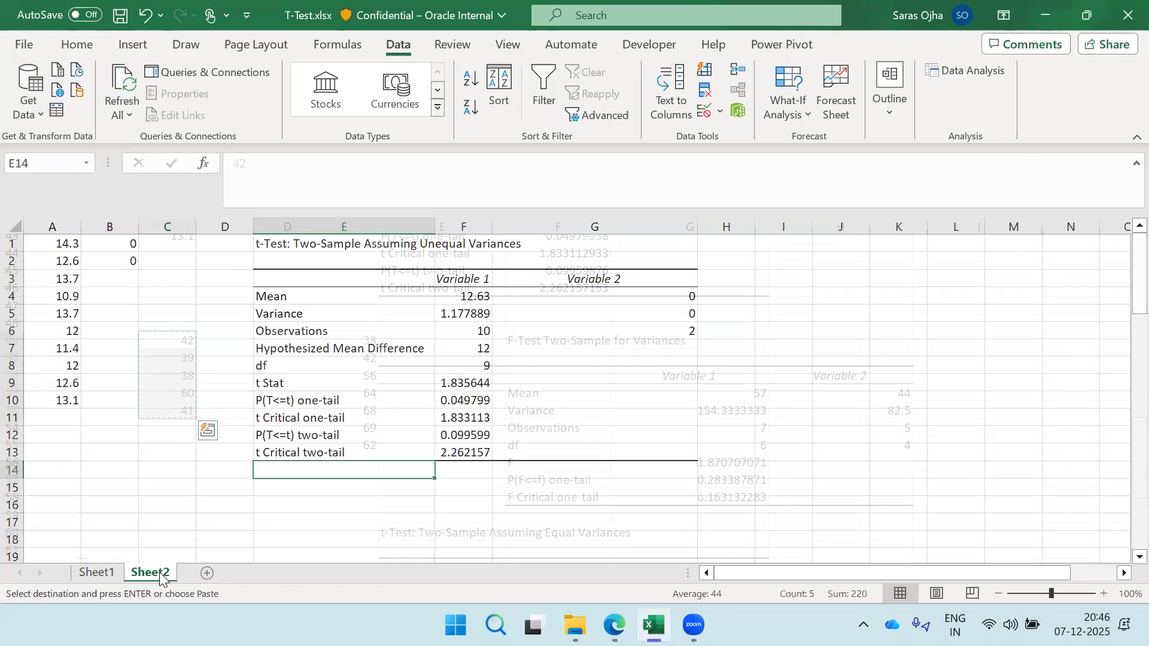
pyautogui.click(208, 575)
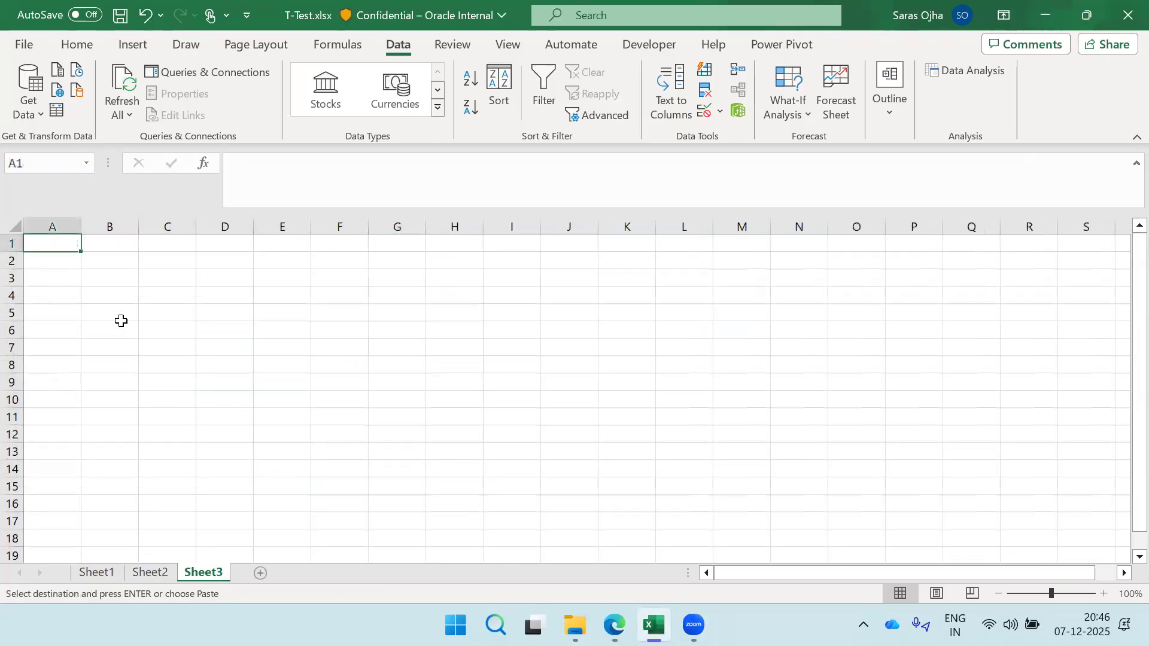
pyautogui.hotkey('ctrl', 'v')
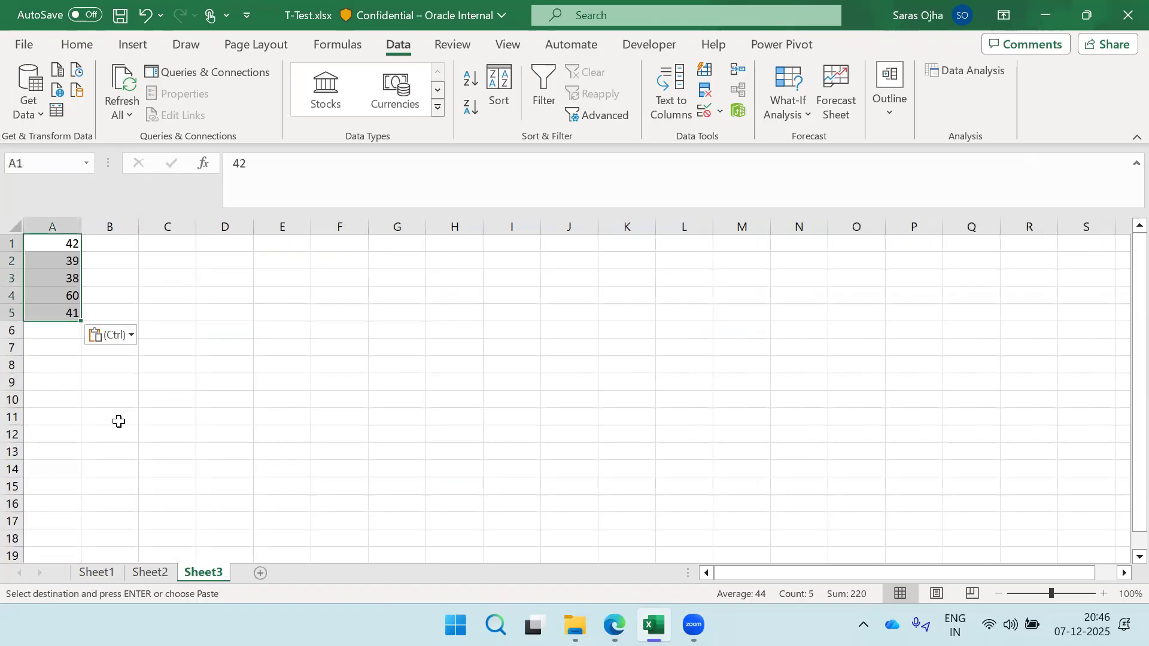
# Copy the second group's weights from D49:D55 on Sheet1 into Sheet3 starting at cell B1
pyautogui.click(99, 572)
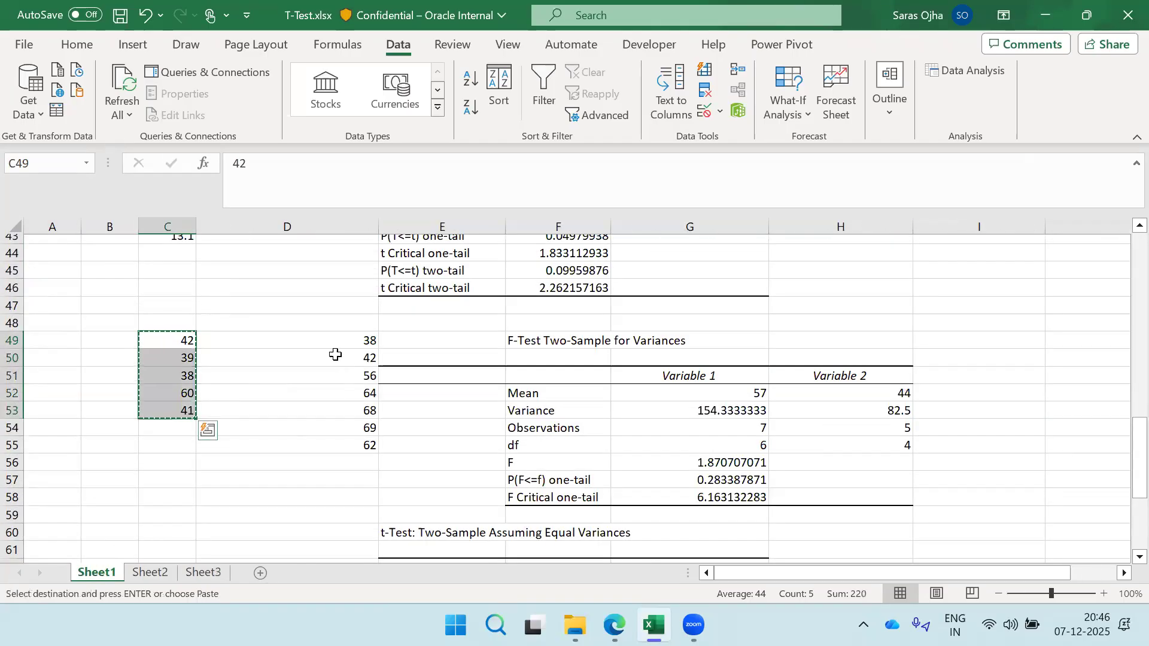
pyautogui.moveTo(321, 335); pyautogui.dragTo(326, 446)
pyautogui.hotkey('ctrl', 'c')
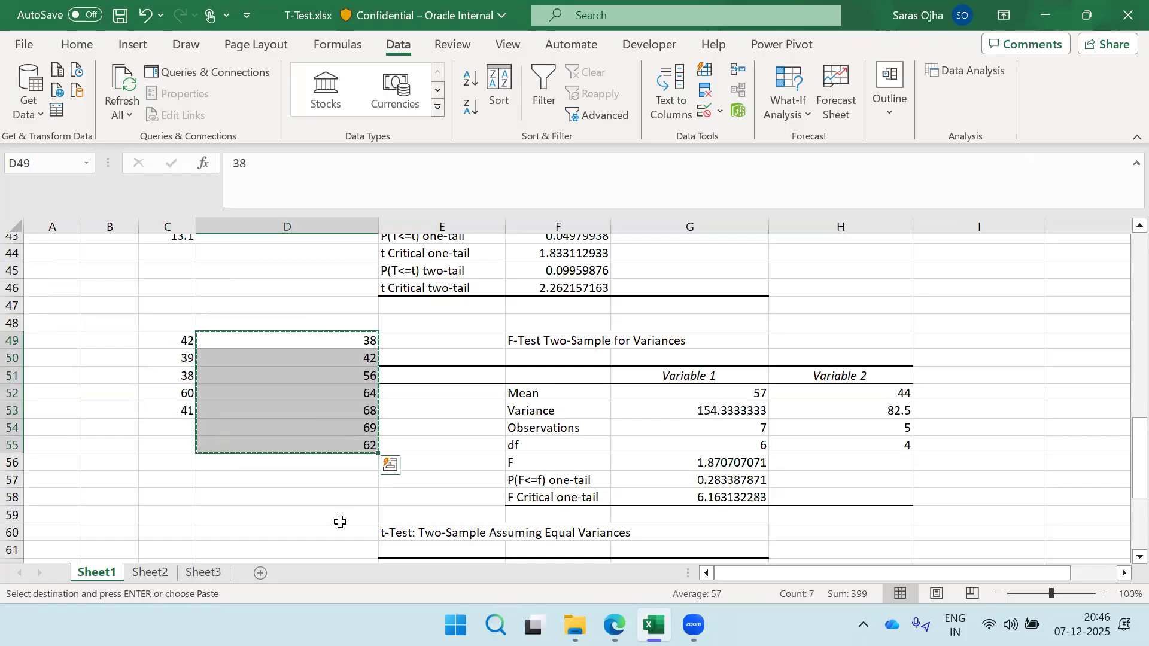
pyautogui.click(203, 579)
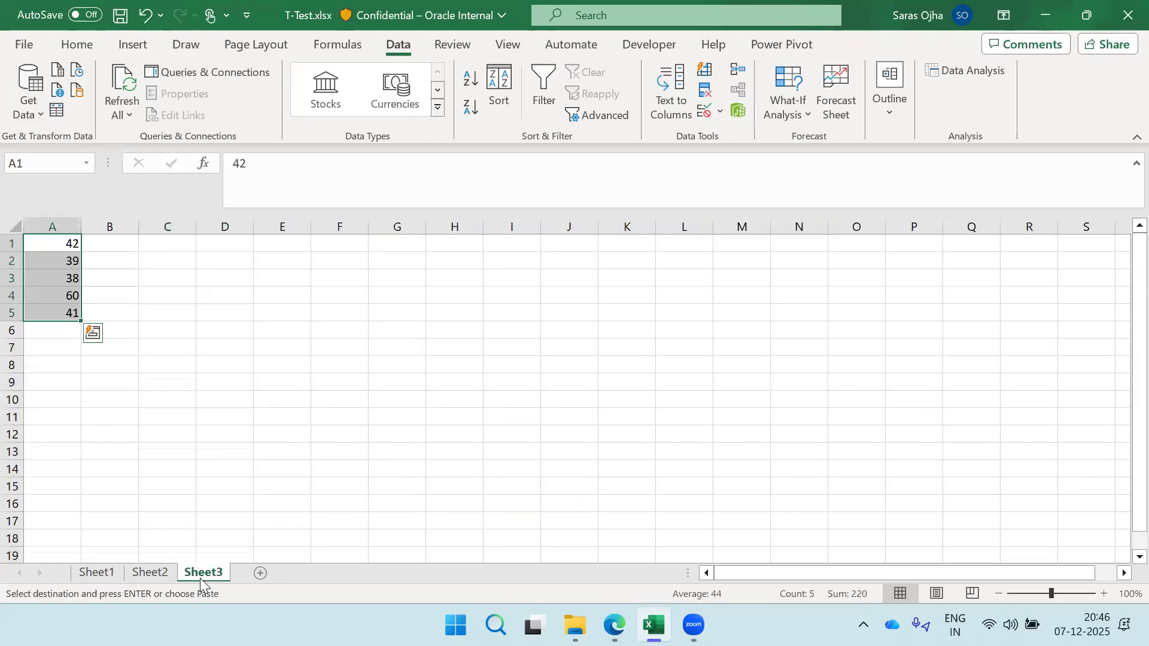
pyautogui.click(116, 244)
pyautogui.hotkey('ctrl', 'v')
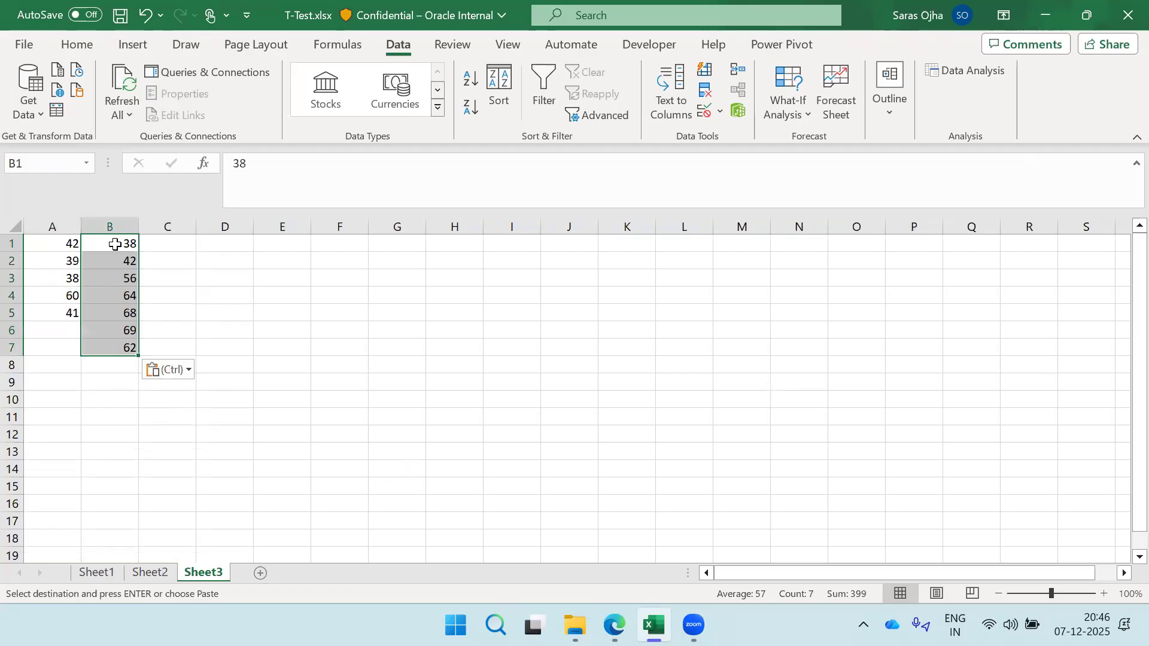
pyautogui.click(233, 279)
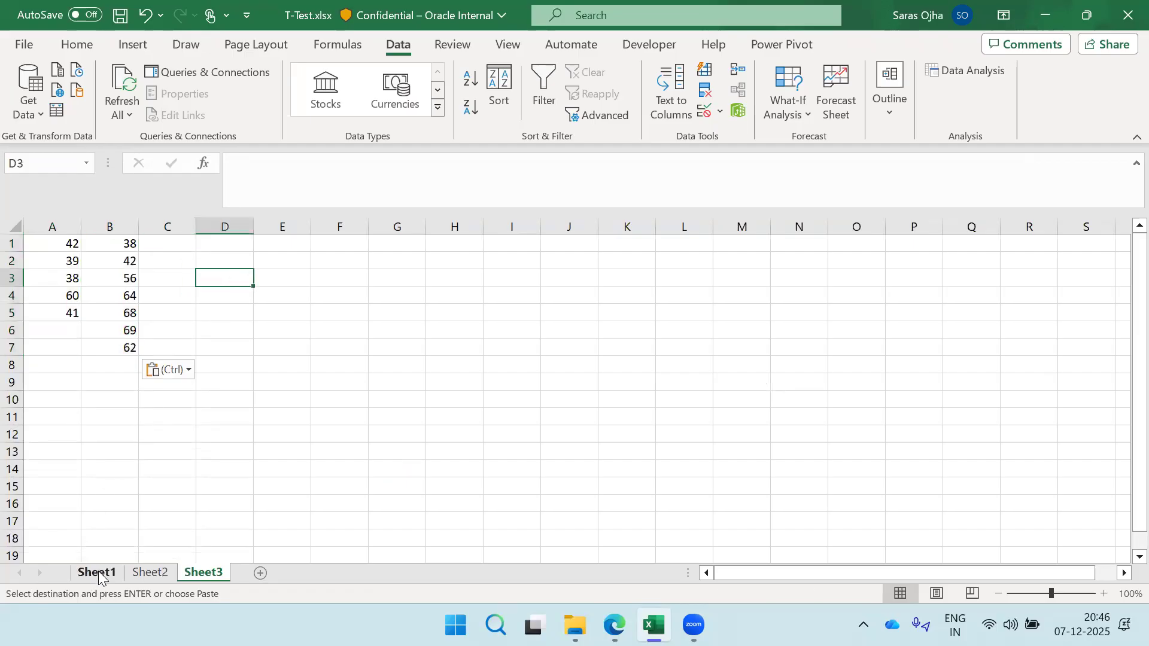
# Start the F-Test Two-Sample for Variances from the Data Analysis tools
pyautogui.click(530, 137)
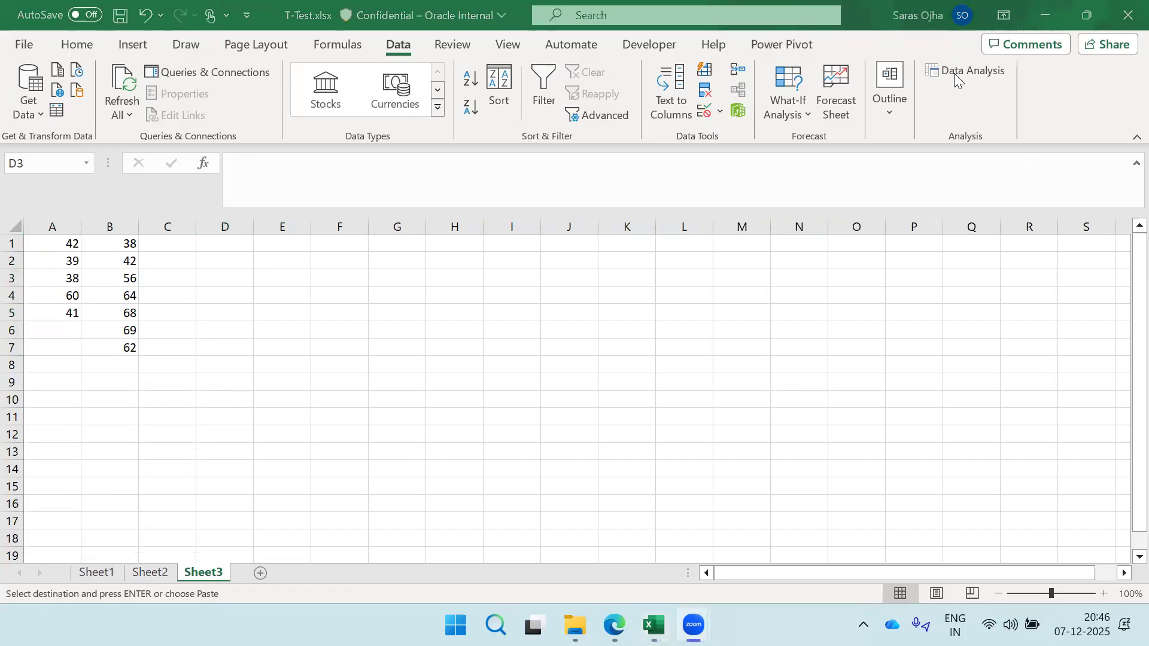
pyautogui.click(971, 73)
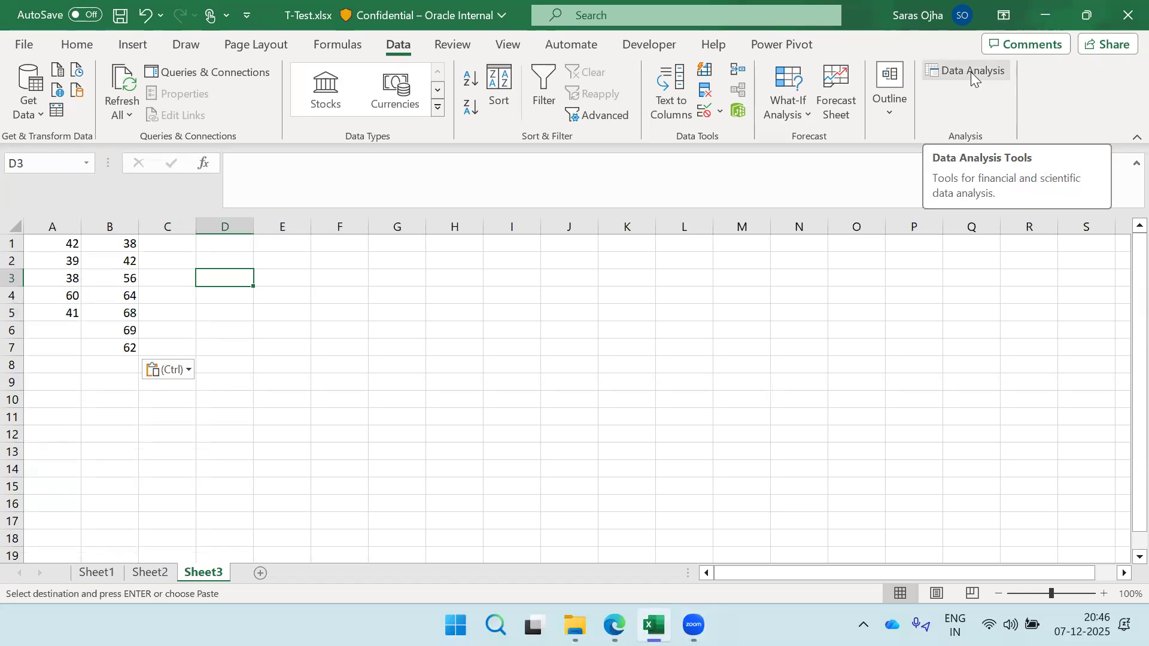
pyautogui.click(971, 72)
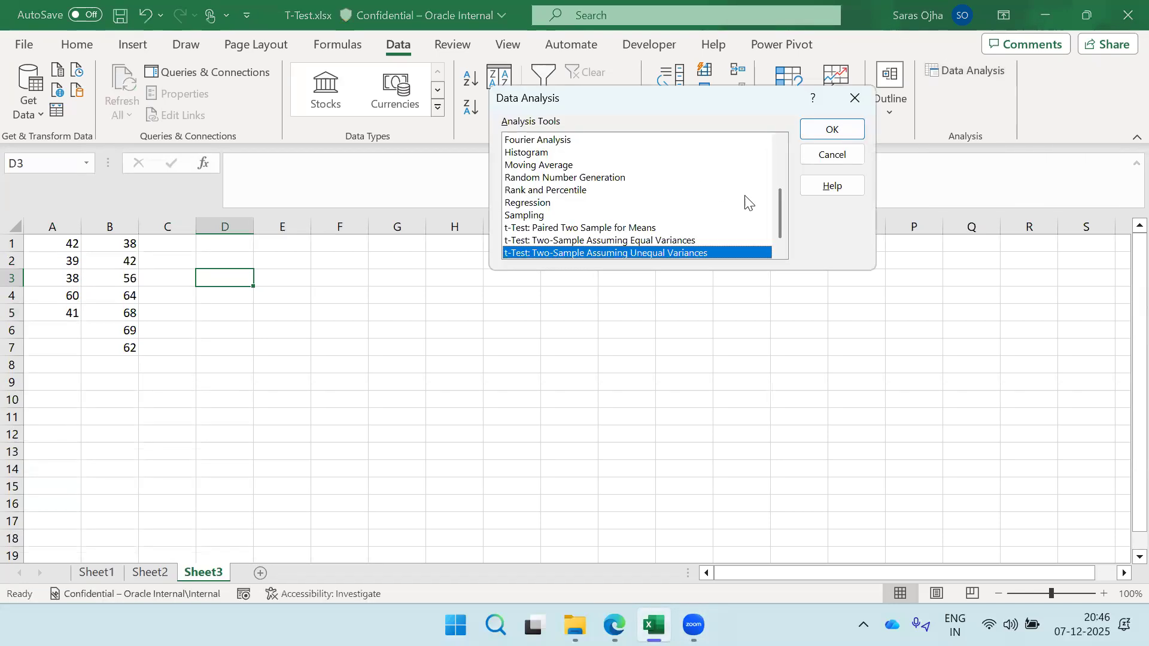
pyautogui.moveTo(780, 221); pyautogui.dragTo(781, 232)
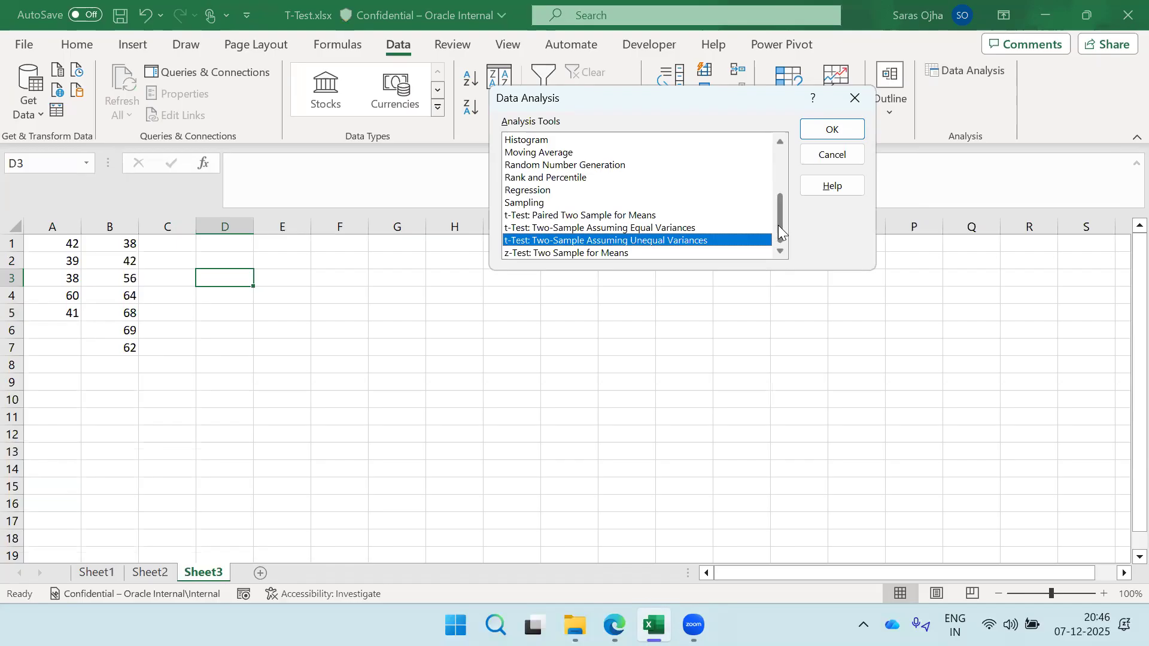
pyautogui.moveTo(779, 226); pyautogui.dragTo(779, 175)
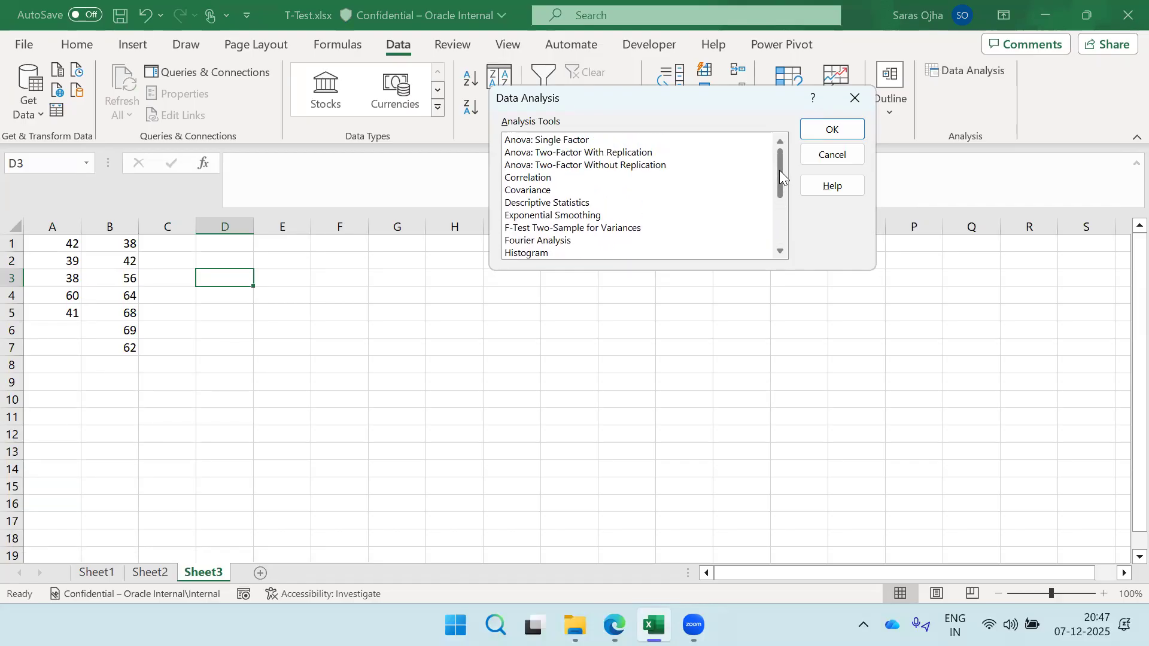
pyautogui.click(582, 229)
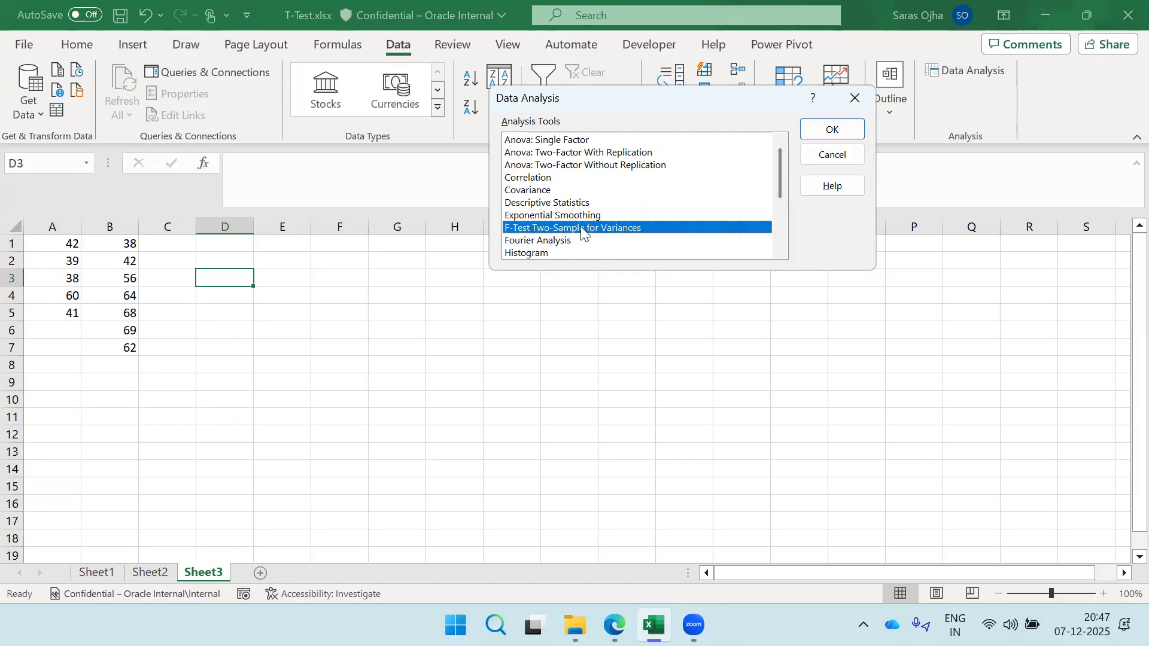
pyautogui.click(819, 138)
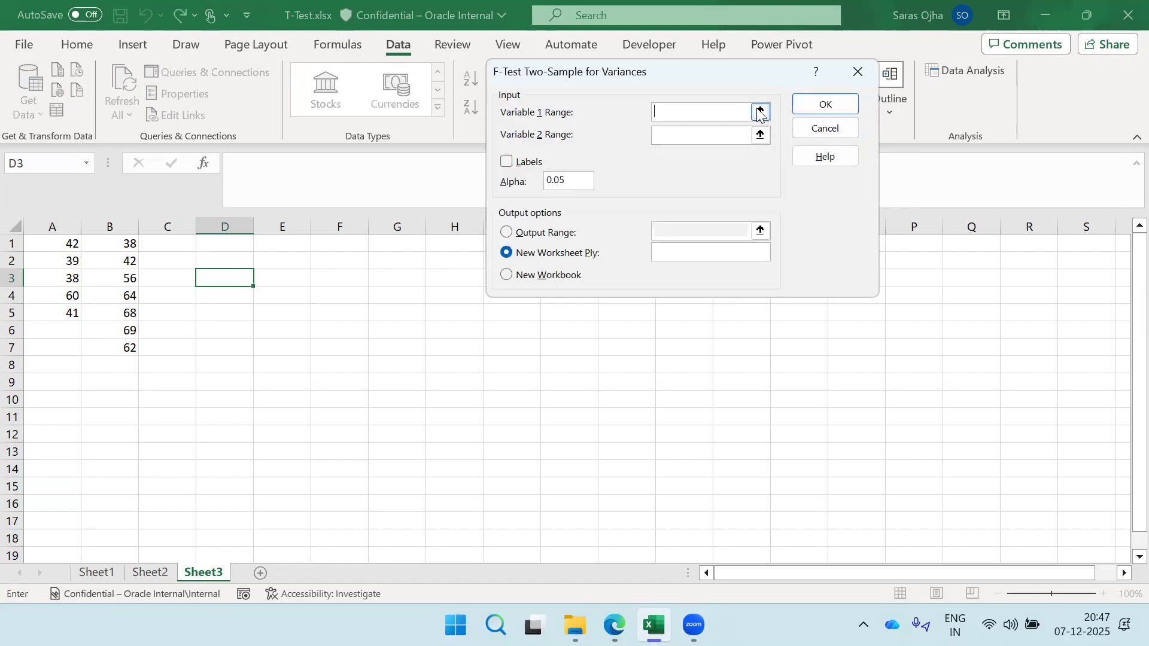
# Set the F-test's Variable 1 range to A1:A5 and its Variable 2 range to B1:B7
pyautogui.click(760, 112)
pyautogui.moveTo(63, 243); pyautogui.dragTo(64, 312)
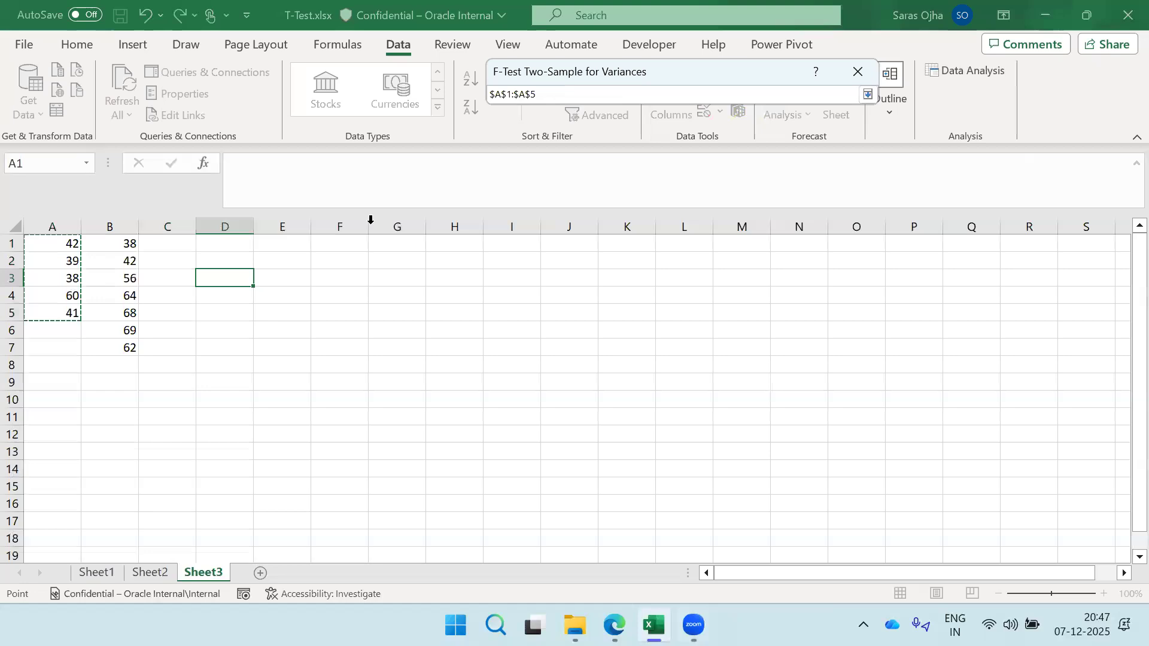
pyautogui.click(868, 95)
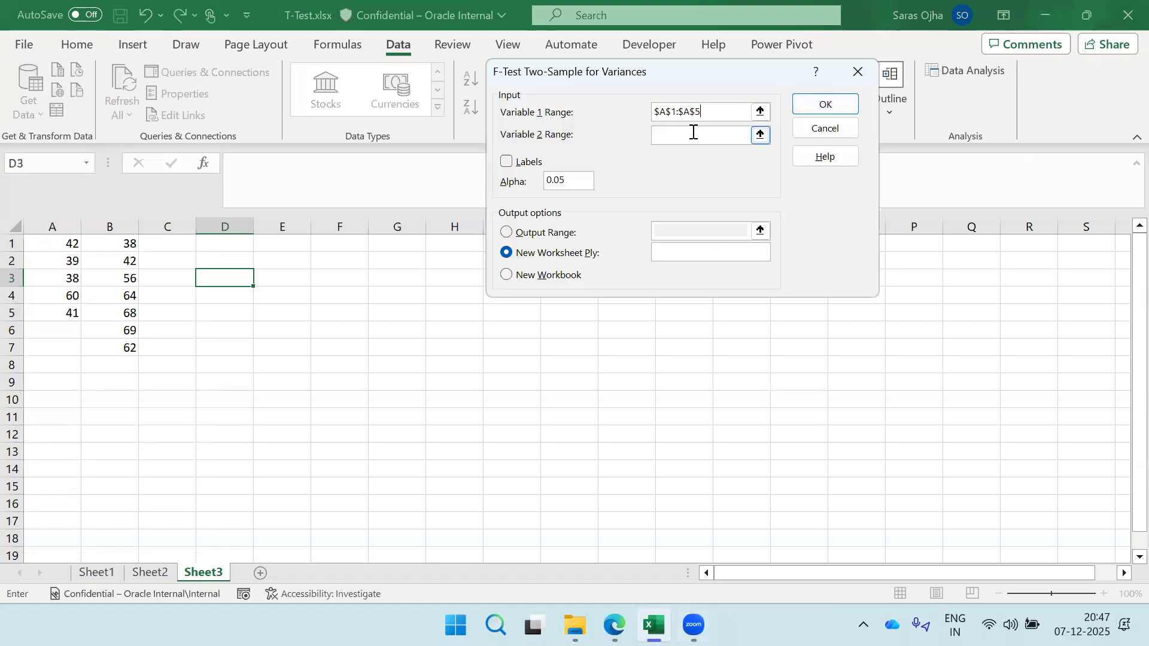
pyautogui.click(760, 135)
pyautogui.moveTo(112, 243); pyautogui.dragTo(121, 342)
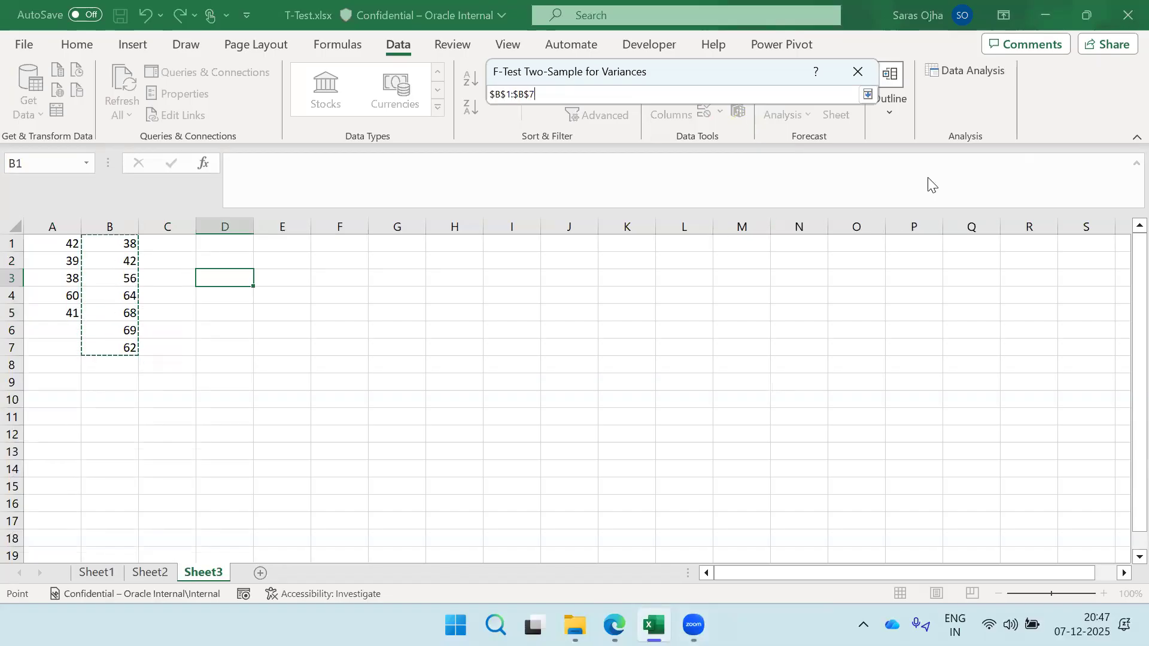
pyautogui.click(868, 94)
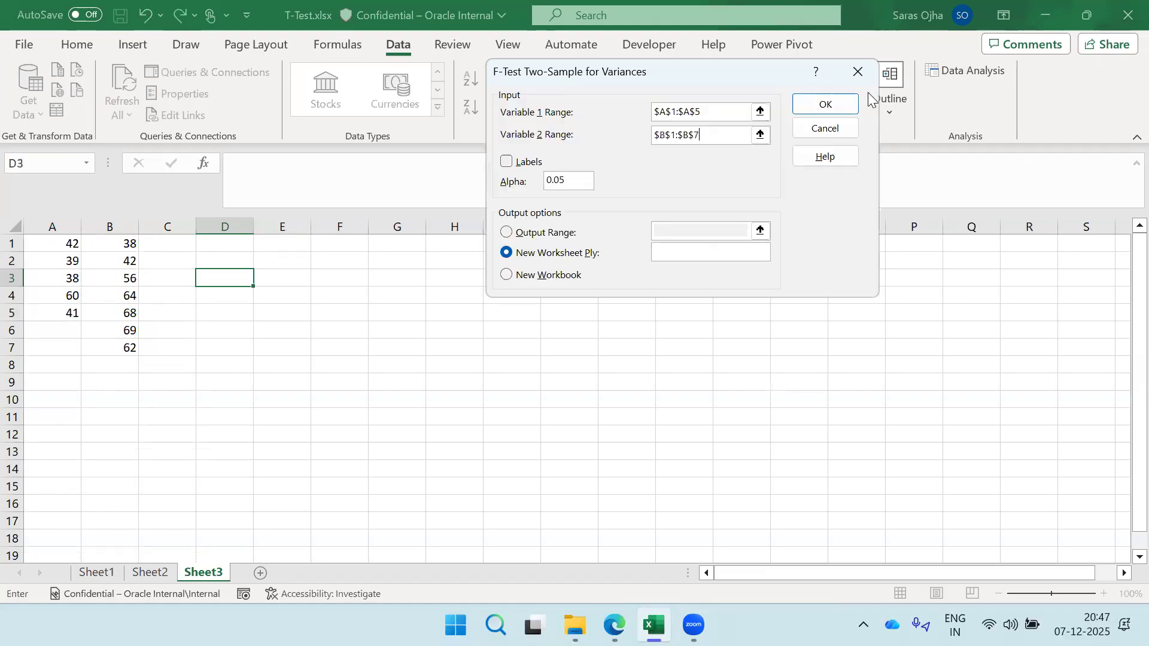
# Set the F-test's output range to cell D1 on the current sheet and run the test
pyautogui.click(507, 233)
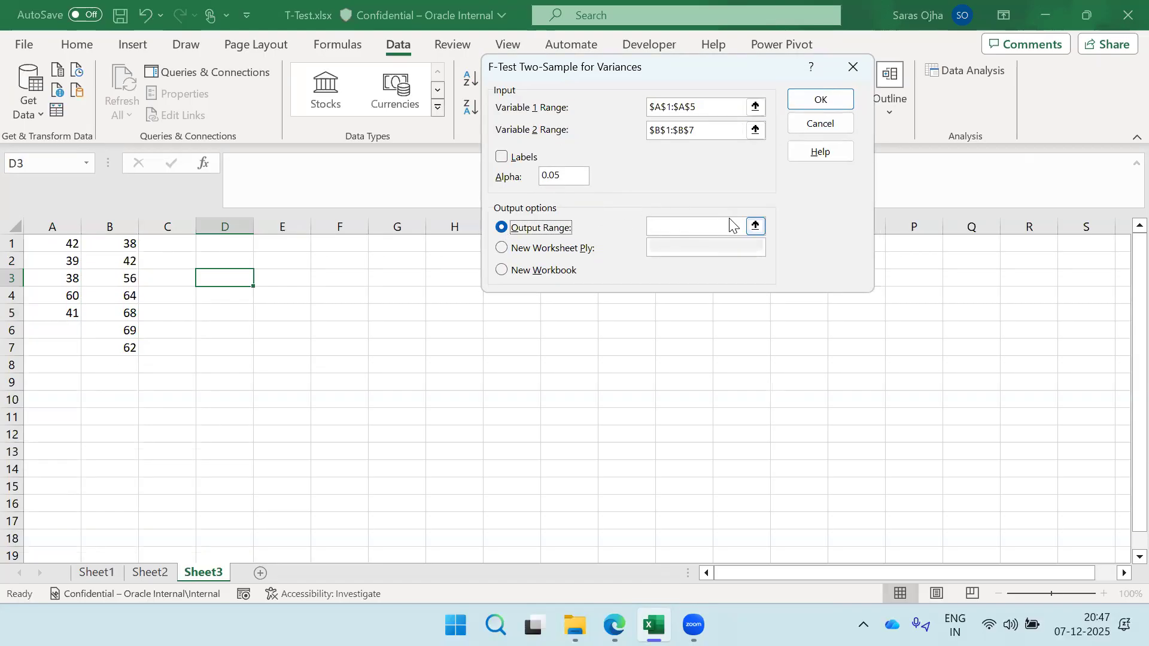
pyautogui.click(755, 226)
pyautogui.click(228, 244)
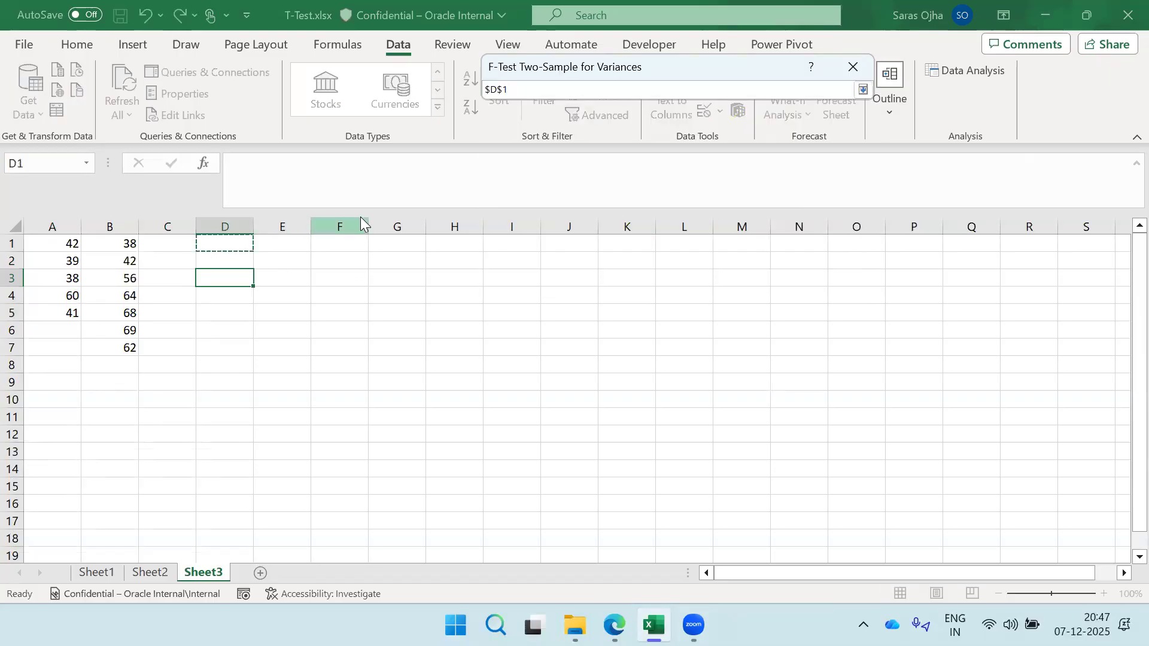
pyautogui.click(863, 89)
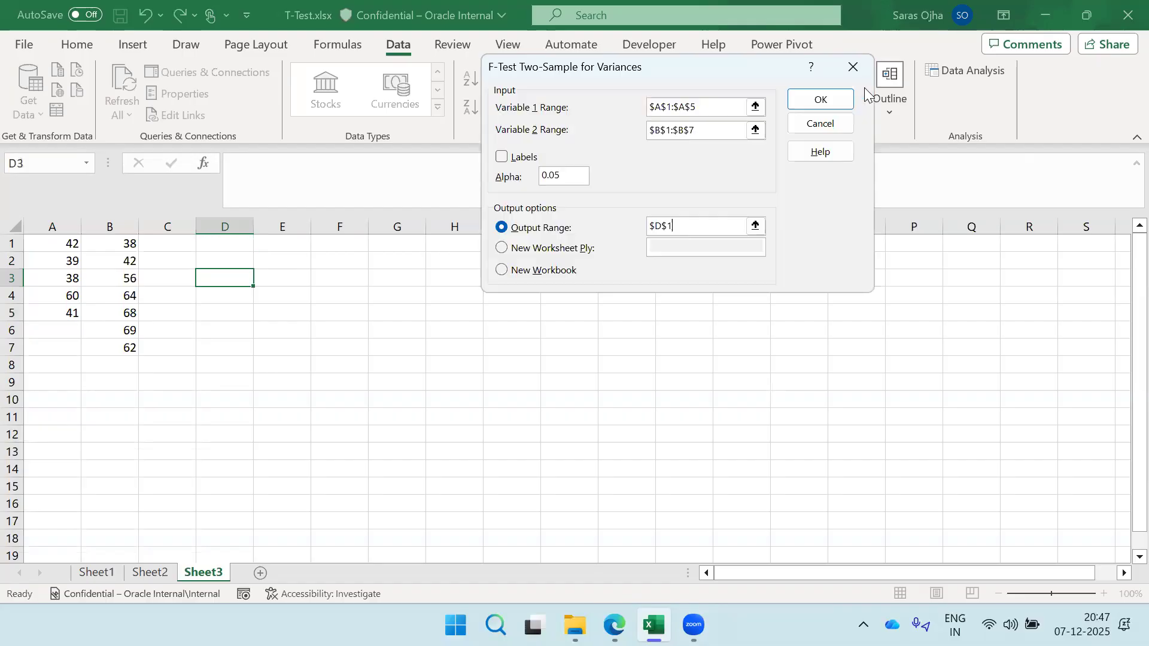
pyautogui.click(820, 99)
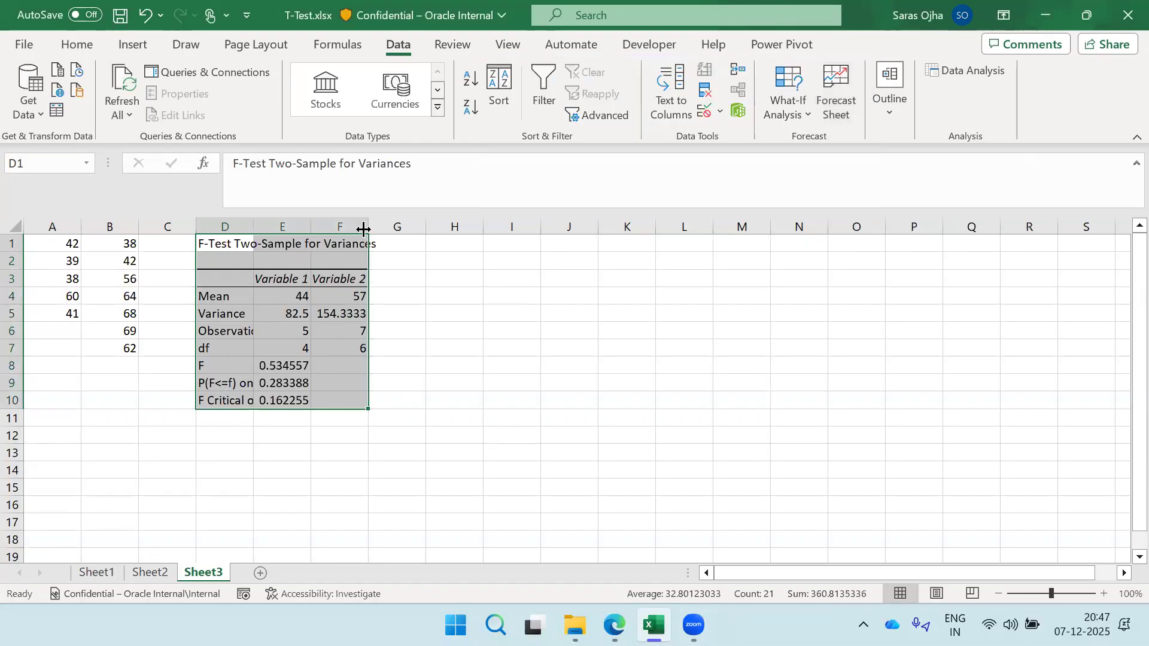
# Widen the columns of the F-test result table and inspect the variances of both variables
pyautogui.moveTo(369, 221); pyautogui.dragTo(517, 226)
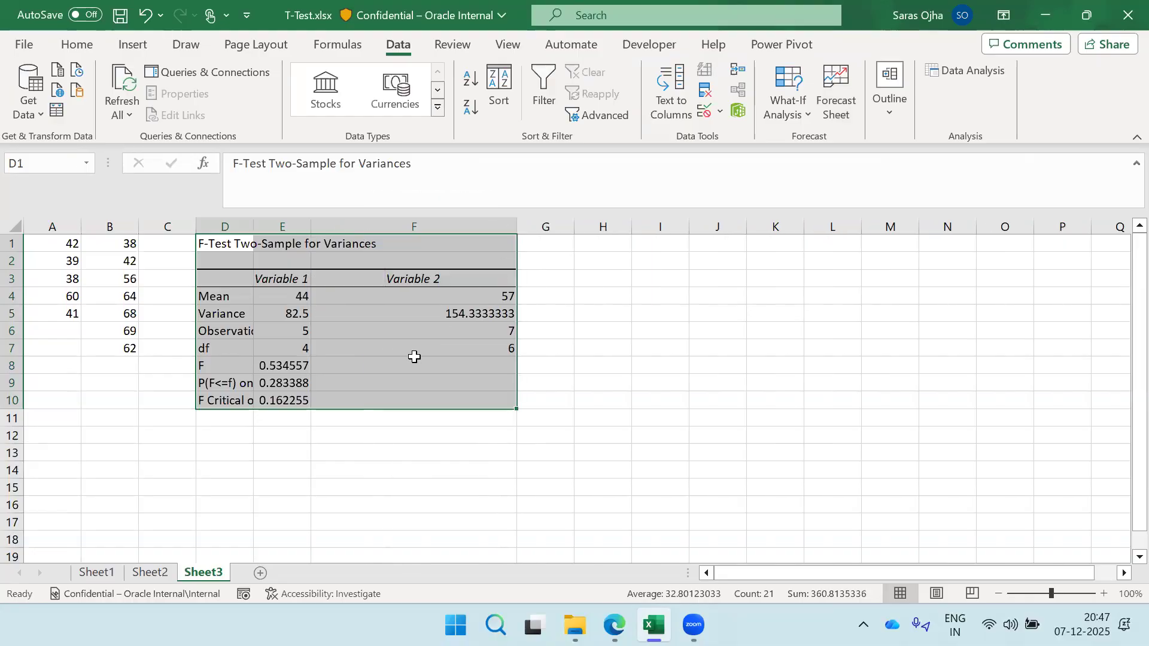
pyautogui.moveTo(254, 226); pyautogui.dragTo(394, 233)
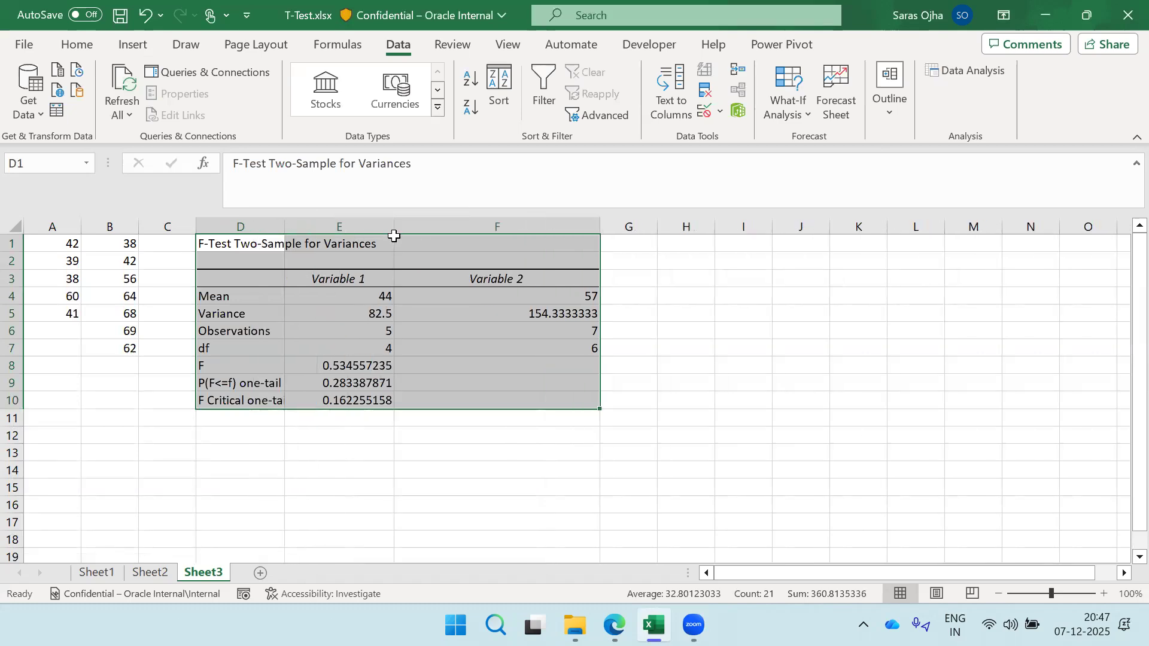
pyautogui.click(336, 320)
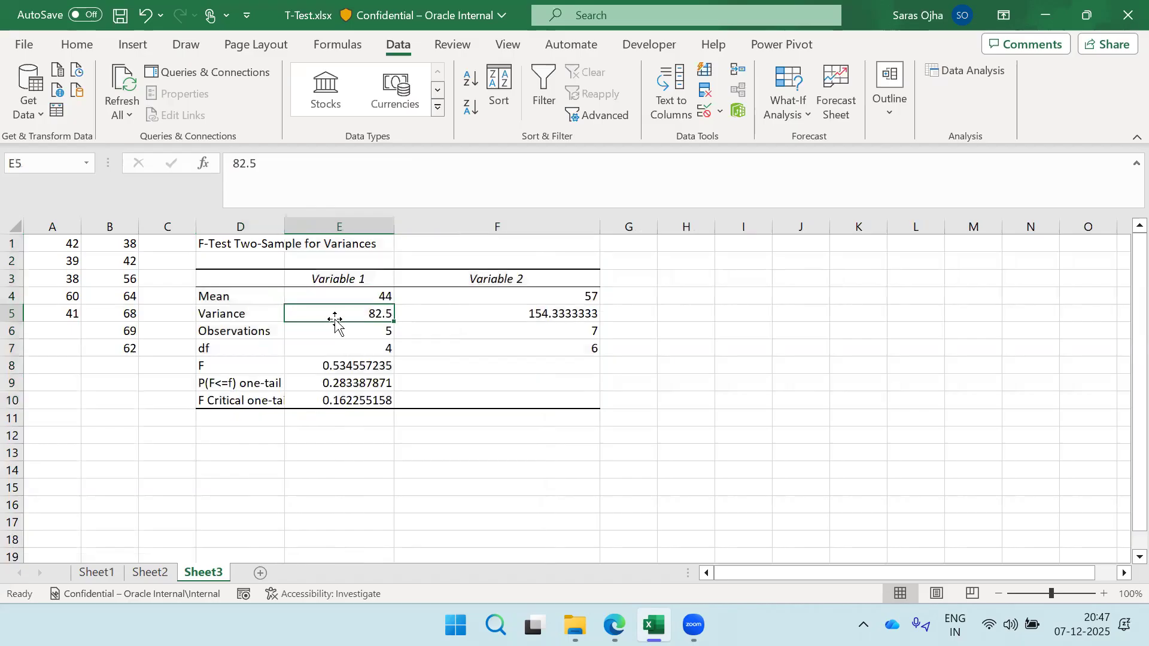
pyautogui.click(485, 312)
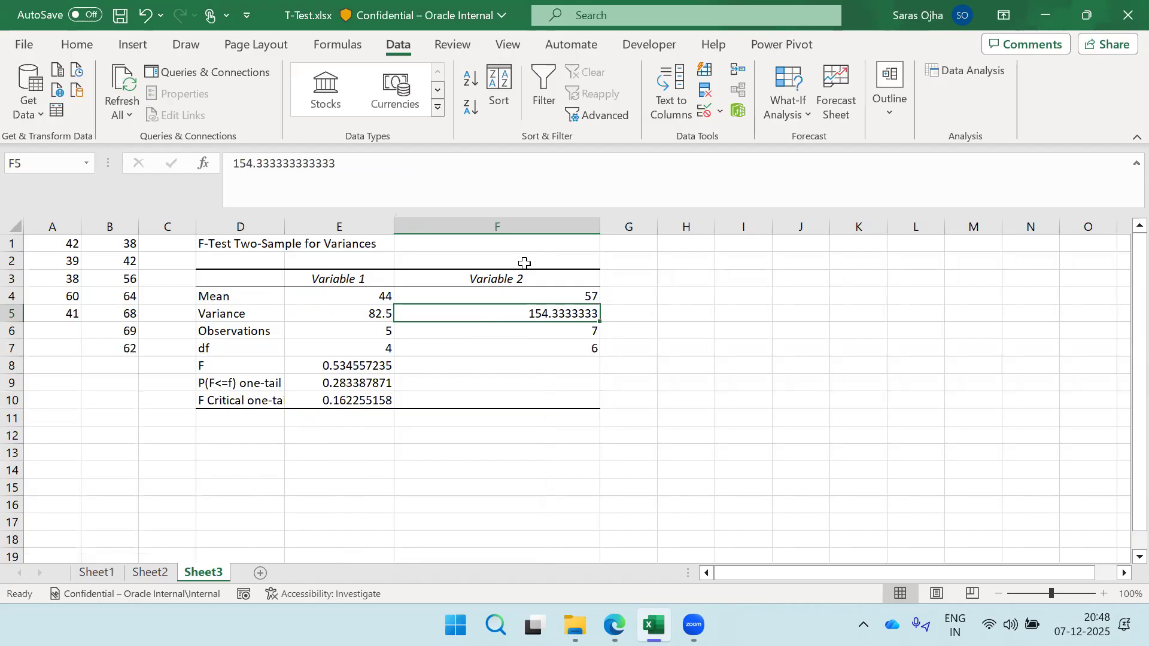
# Reopen the F-Test Two-Sample for Variances and swap its inputs, with B1:B7 as Variable 1 and A1:A5 as Variable 2
pyautogui.click(967, 71)
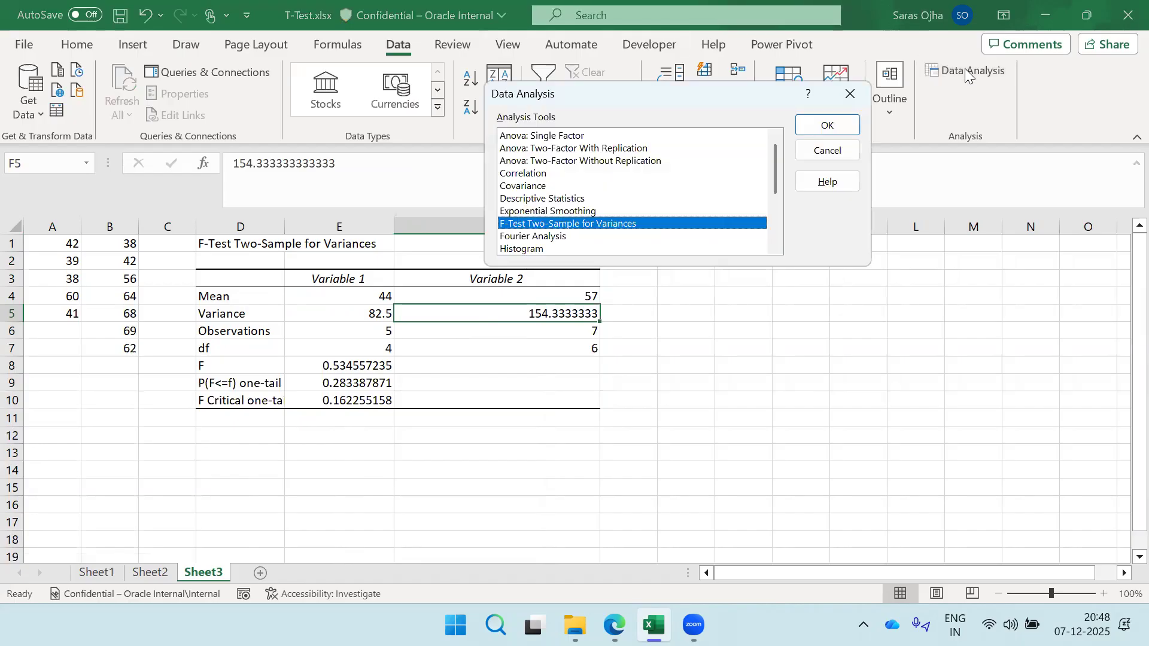
pyautogui.click(812, 128)
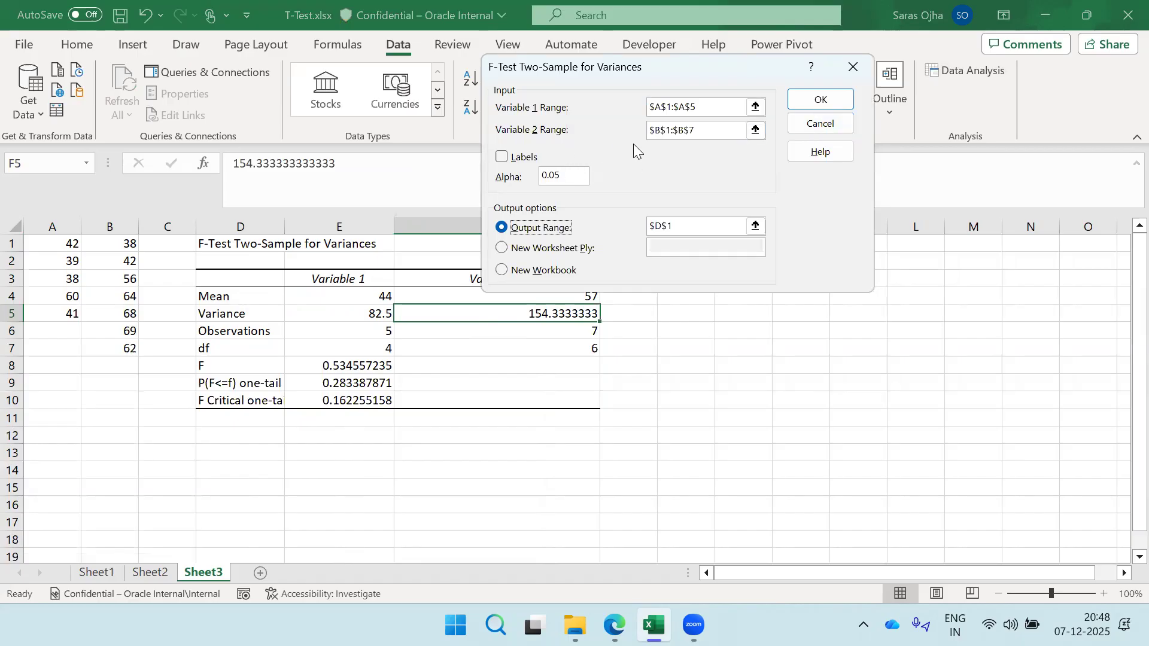
pyautogui.click(756, 132)
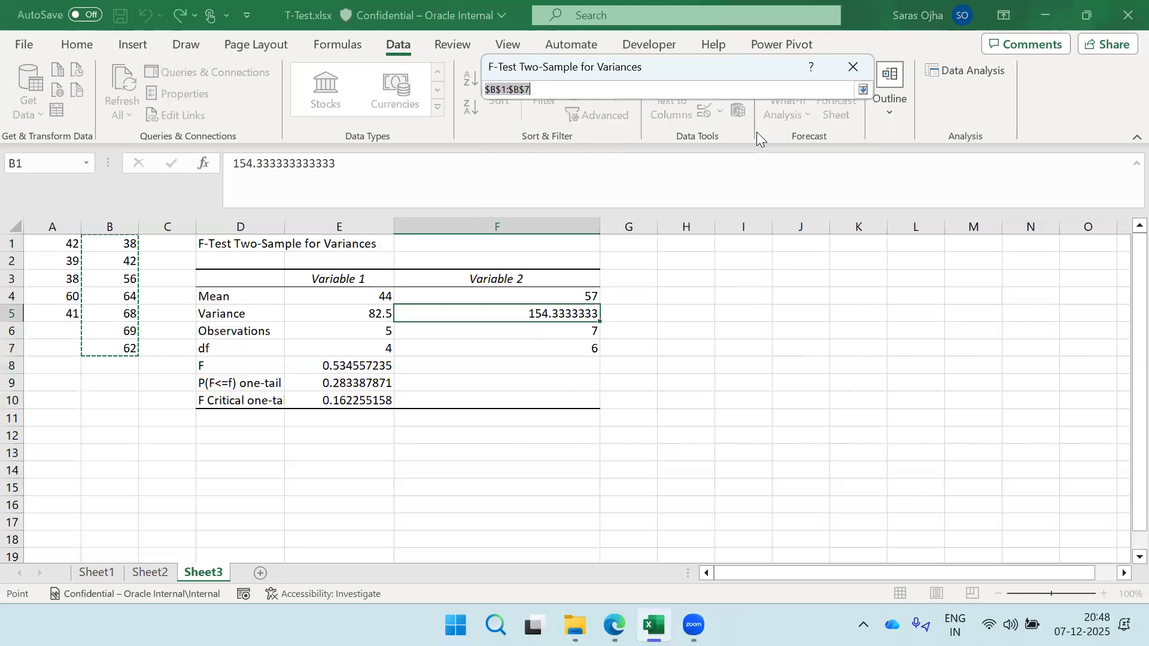
pyautogui.moveTo(63, 243); pyautogui.dragTo(54, 313)
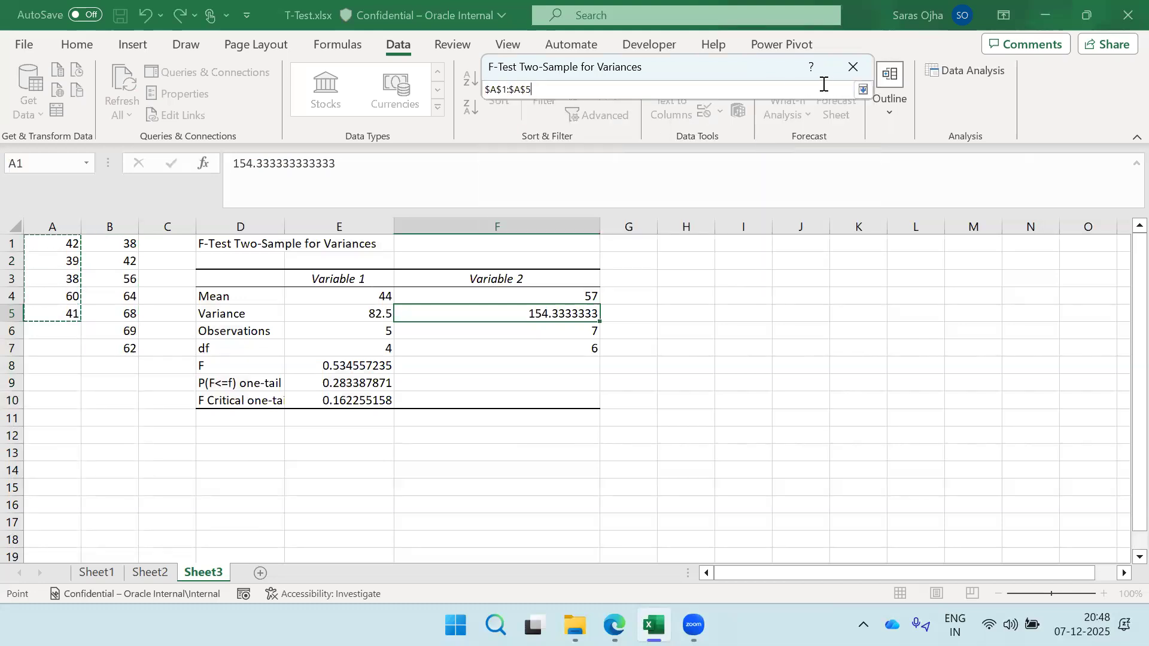
pyautogui.click(864, 90)
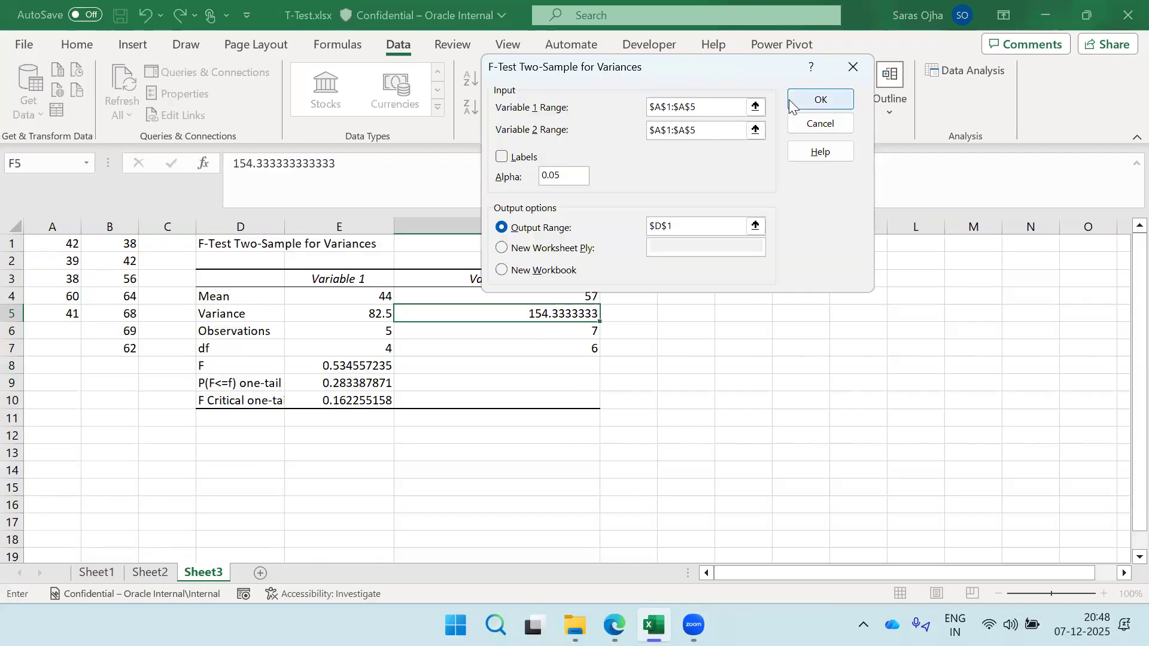
pyautogui.click(757, 108)
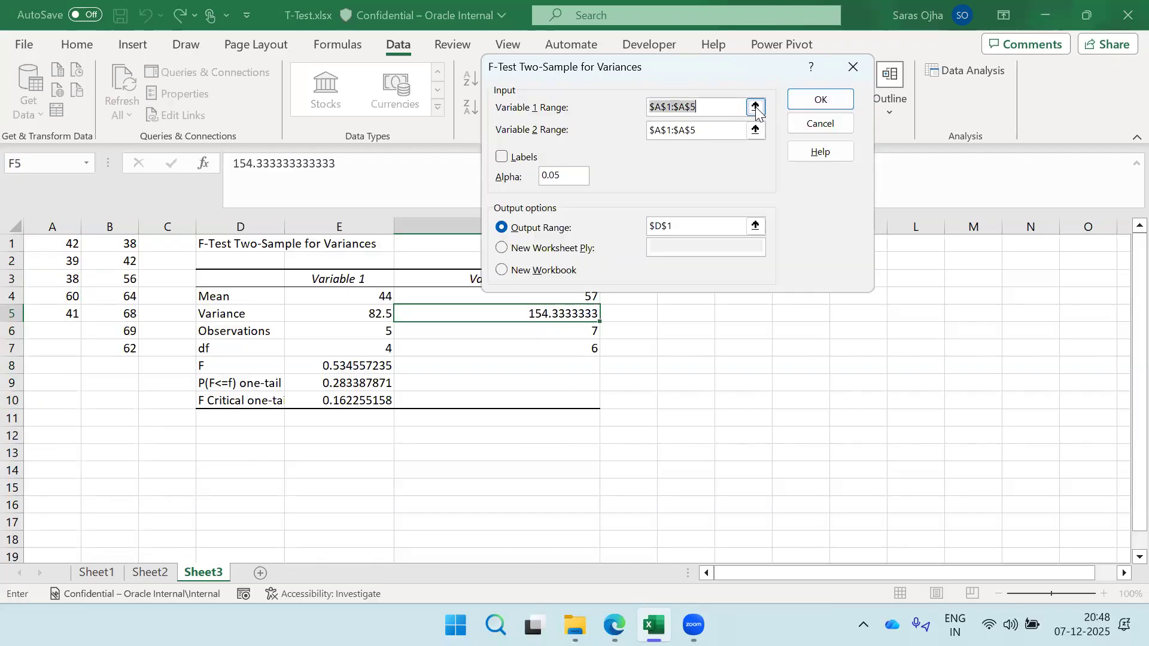
pyautogui.moveTo(107, 244); pyautogui.dragTo(109, 344)
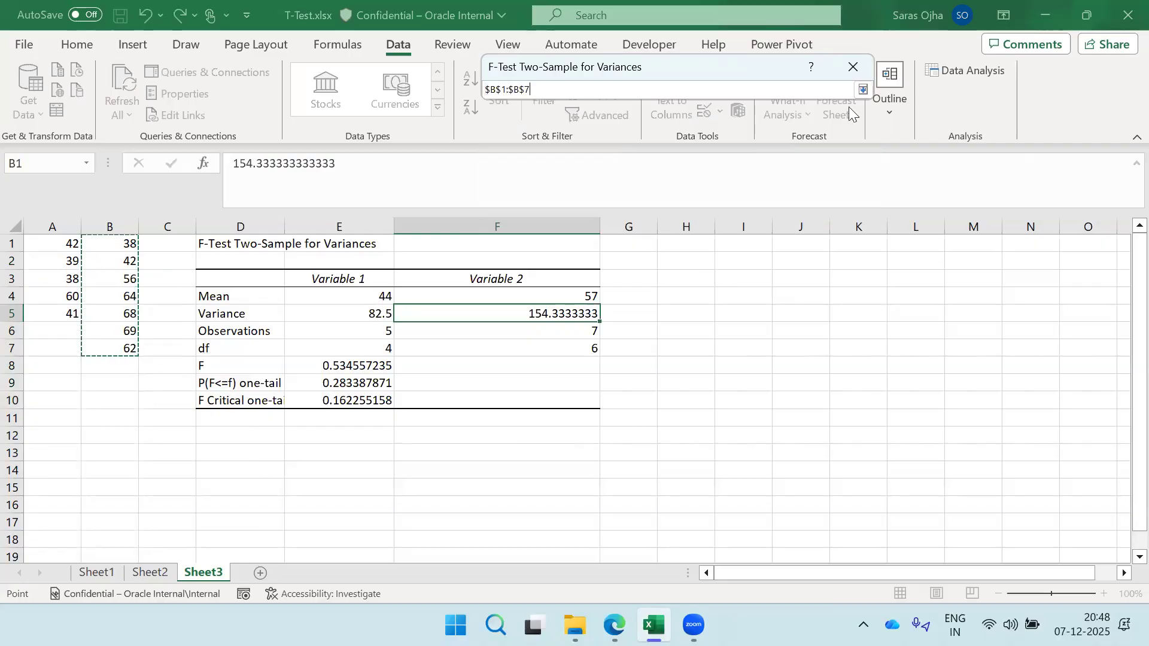
pyautogui.click(863, 90)
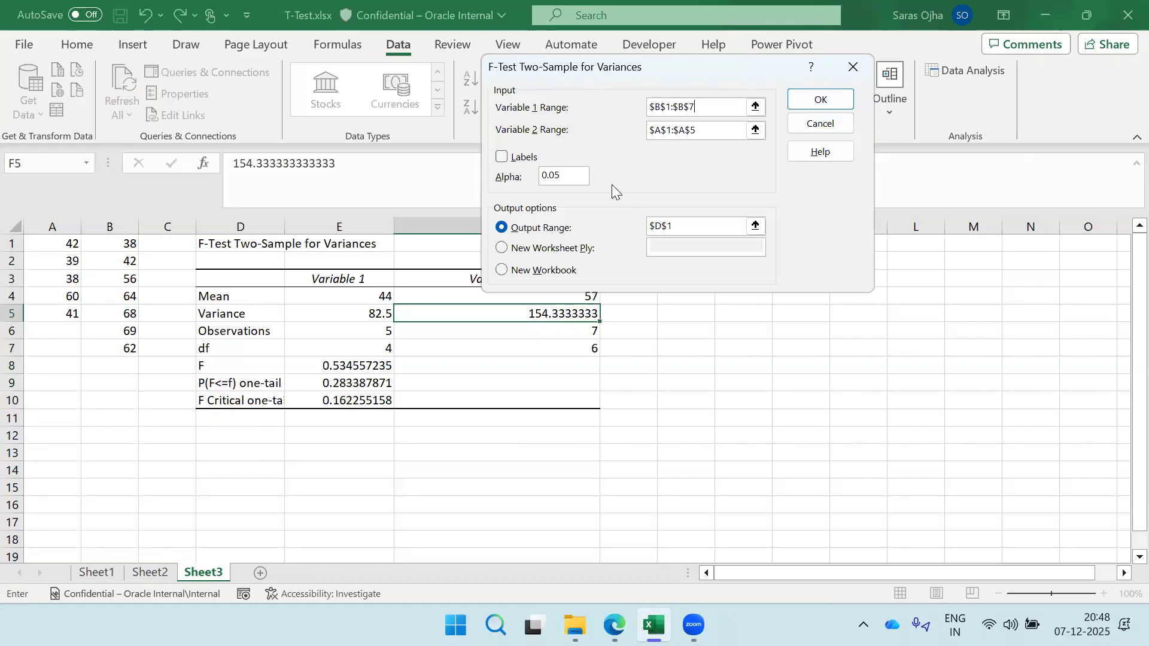
# Run the F-test with the swapped ranges, overwriting the existing result table at D1
pyautogui.click(805, 98)
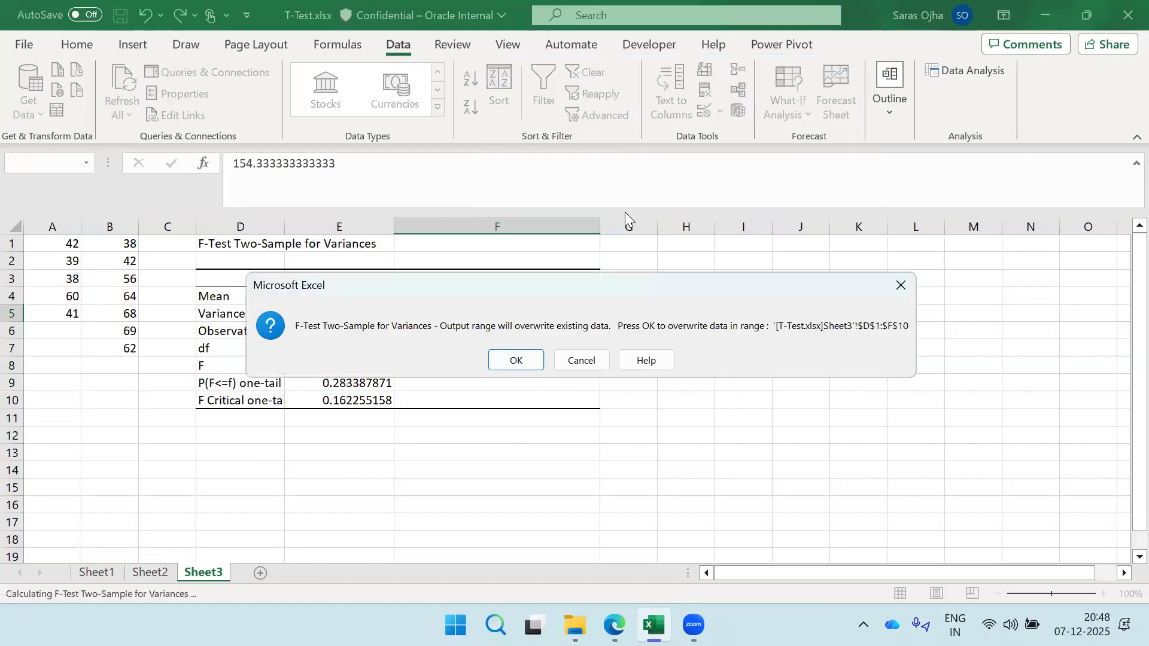
pyautogui.click(503, 361)
pyautogui.click(418, 508)
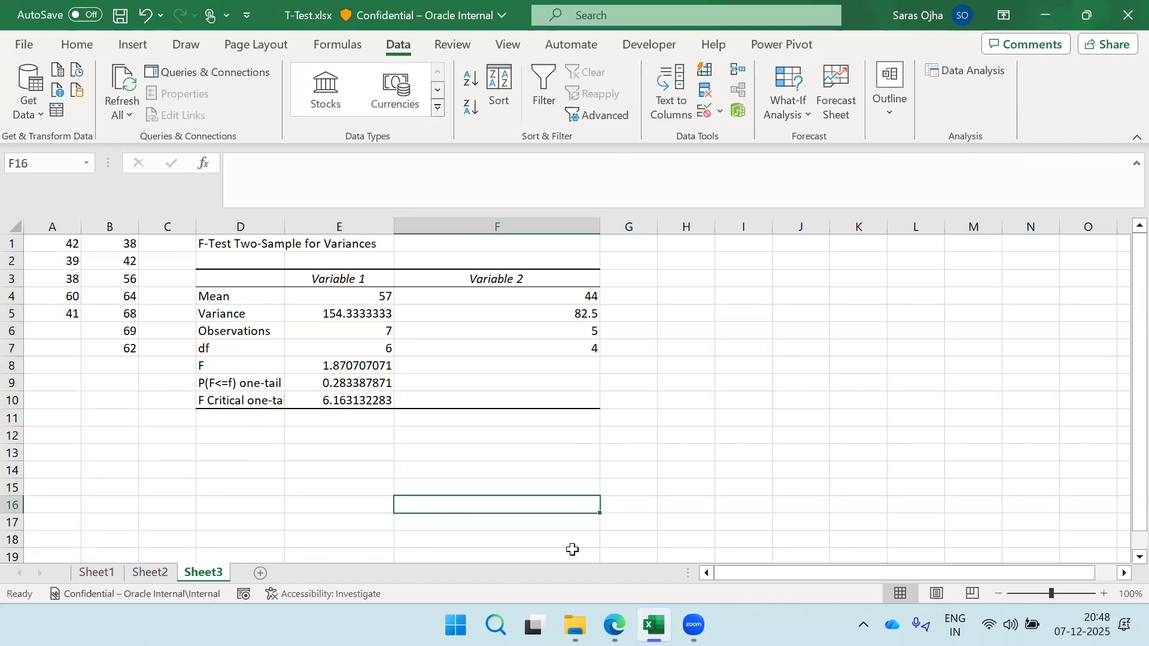
# Switch to the browser PDF to review Example 2's F-test hypotheses and variance formulas, and return to Excel
pyautogui.click(615, 626)
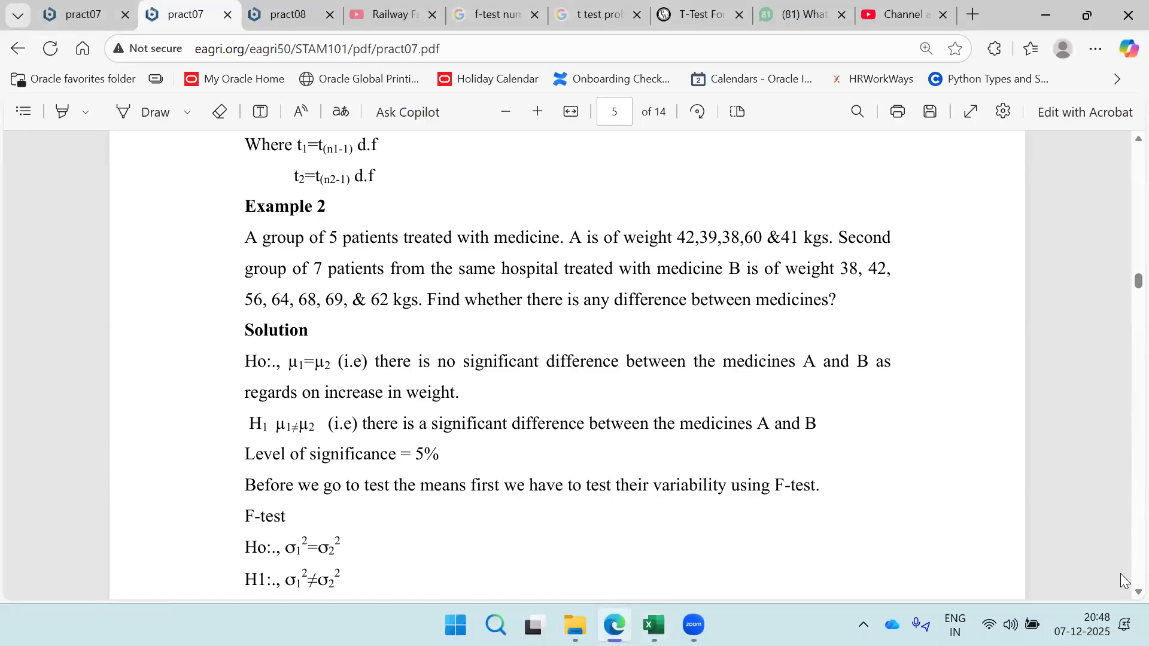
pyautogui.scroll(-3, 1121, 586)
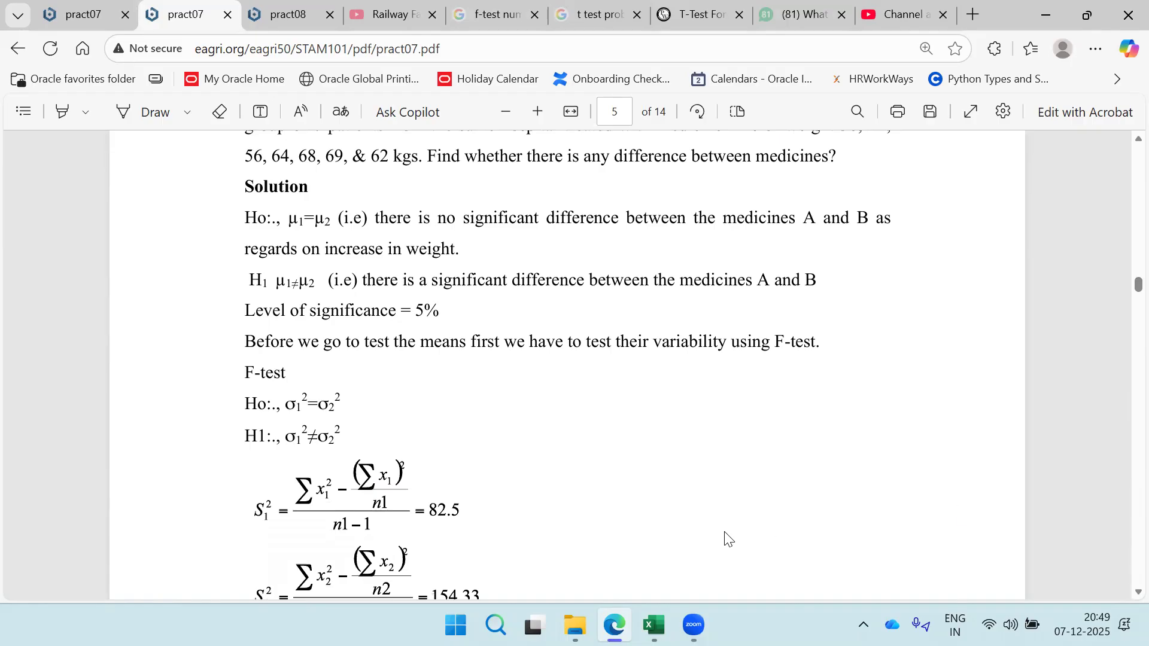
pyautogui.click(654, 626)
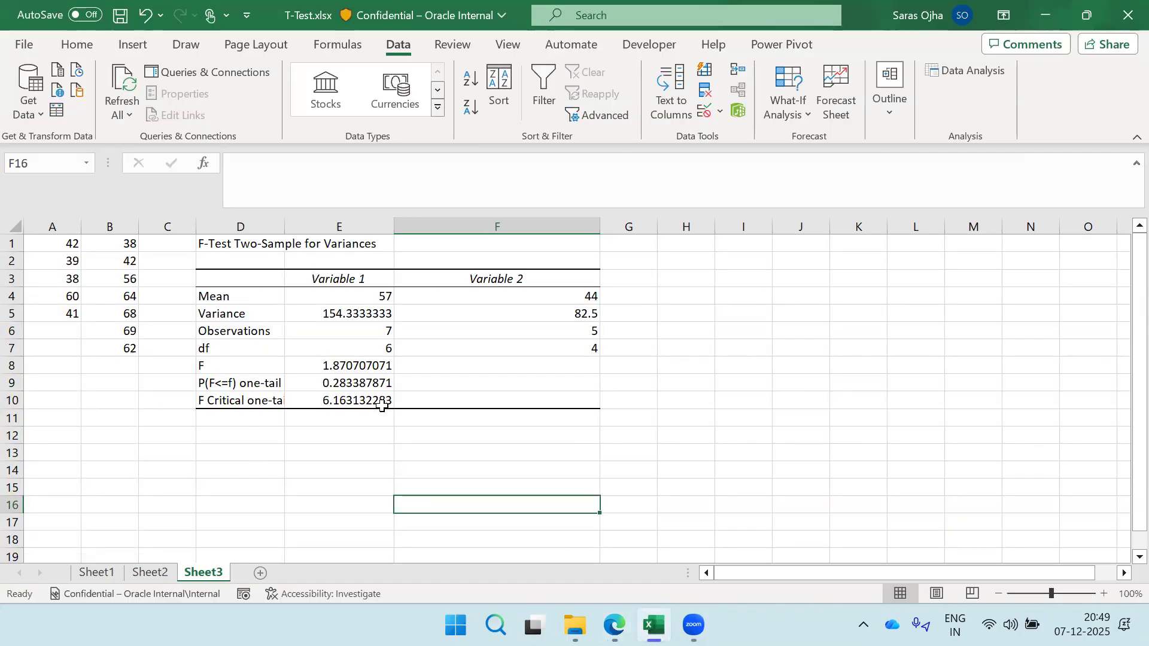
# Widen column D to fit the F-test row labels and inspect the critical and calculated F values
pyautogui.click(324, 405)
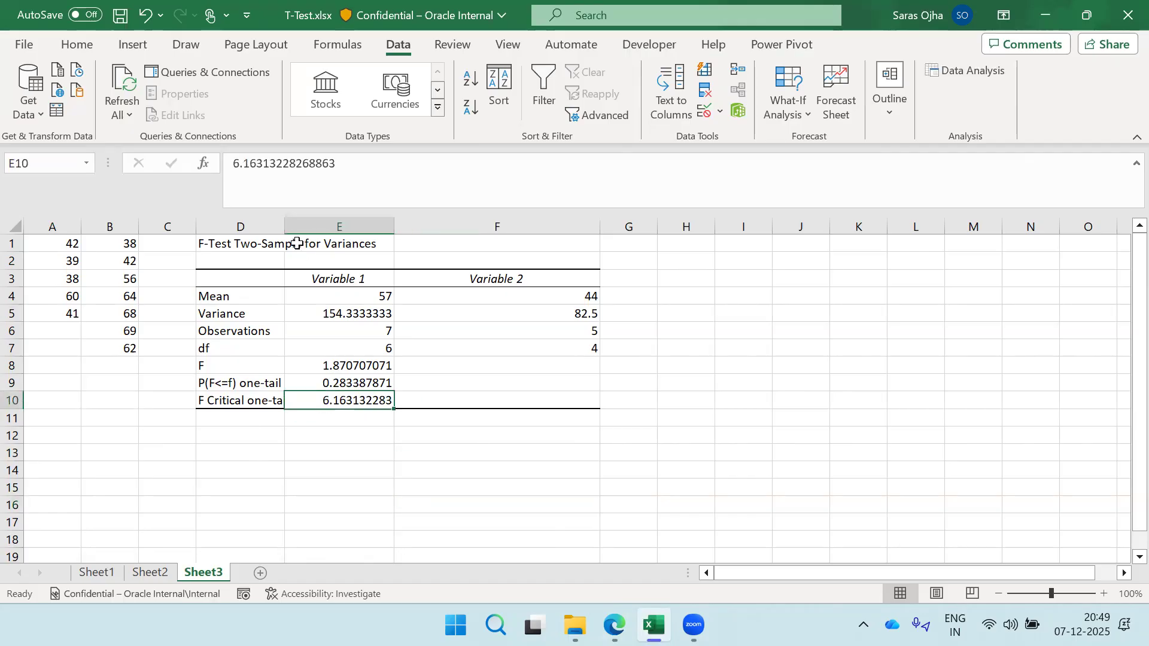
pyautogui.moveTo(282, 226); pyautogui.dragTo(352, 227)
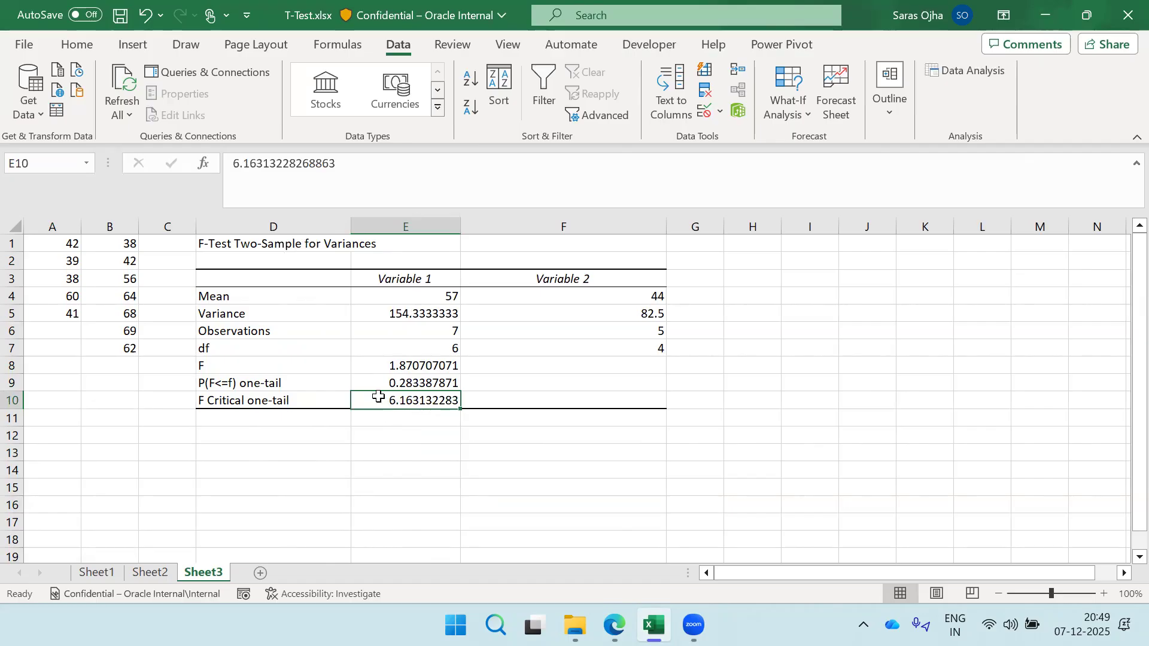
pyautogui.click(383, 363)
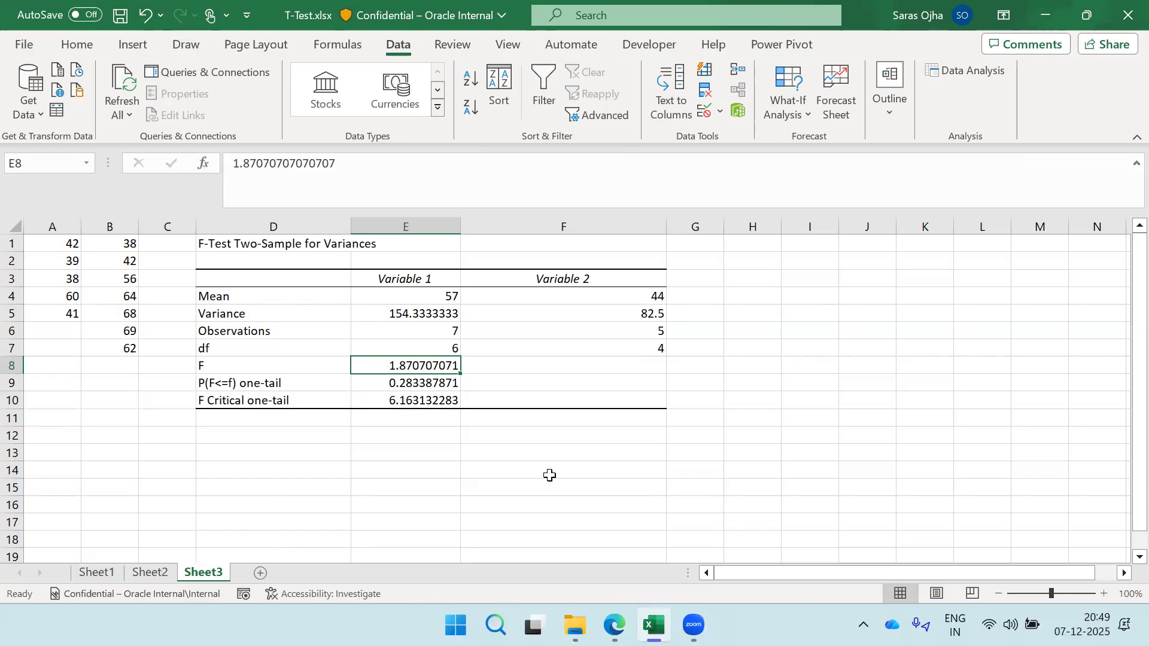
# Compare the calculated and tabulated F values in the browser PDF's solution with the F and F Critical cells in Excel
pyautogui.click(636, 563)
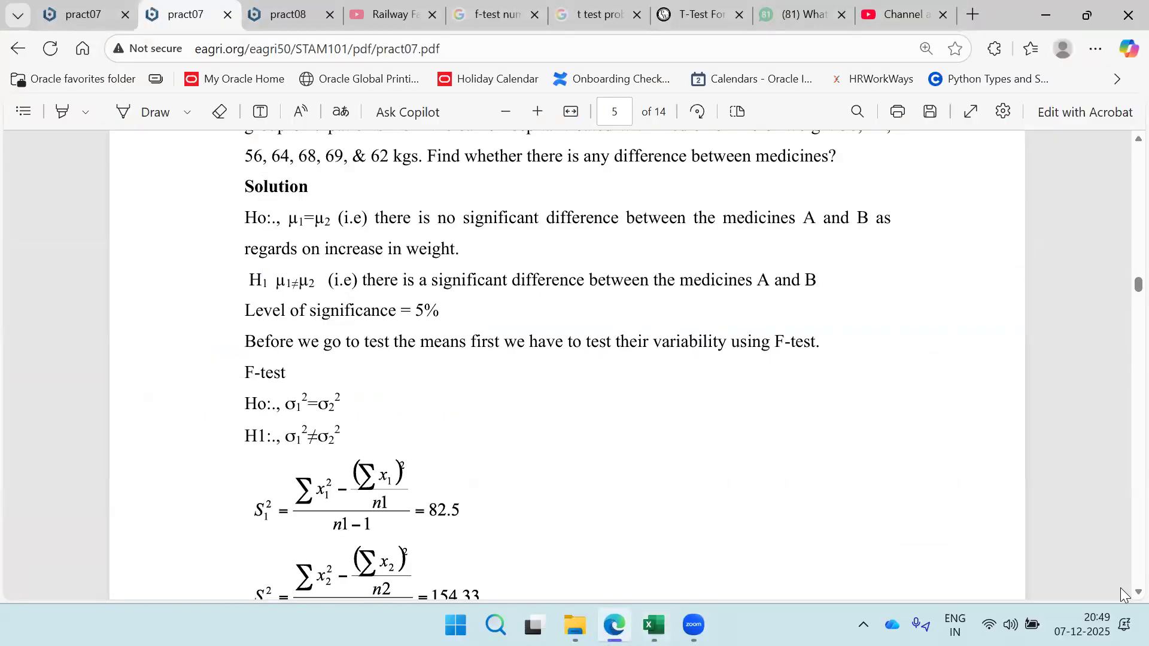
pyautogui.scroll(-5, 1123, 595)
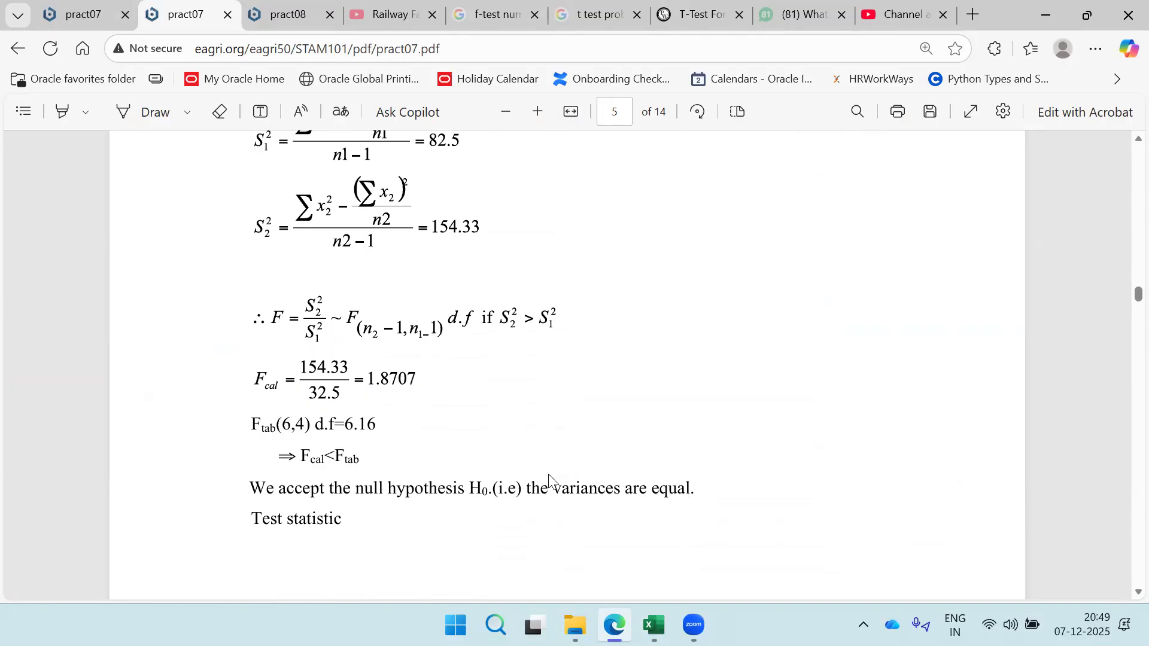
pyautogui.click(654, 625)
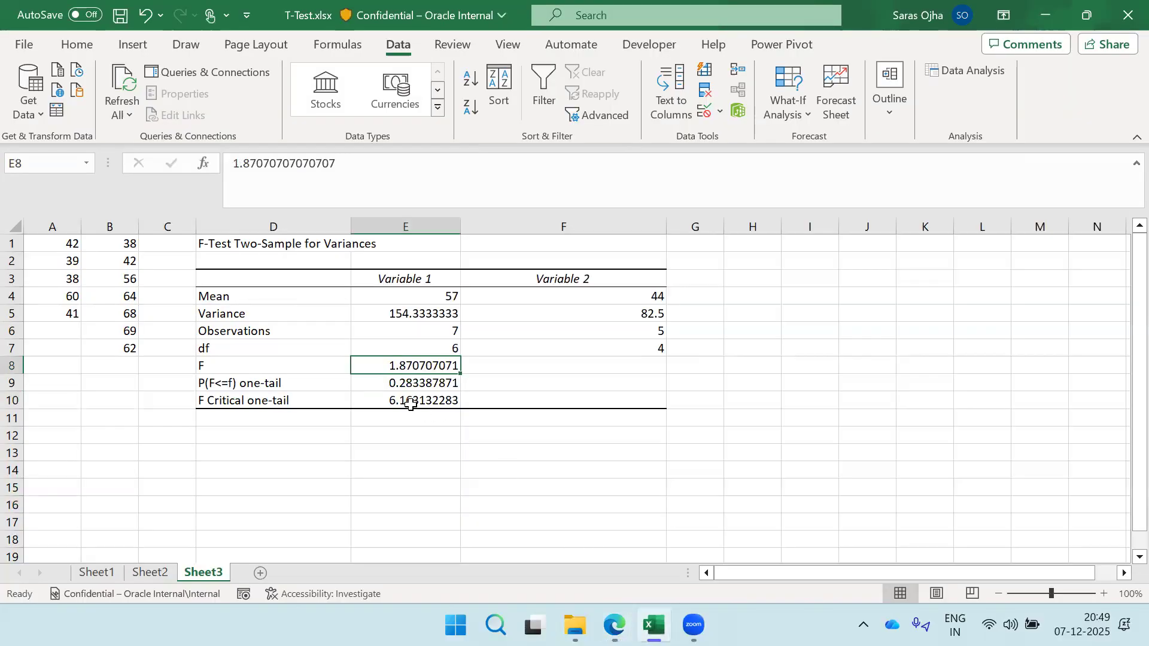
pyautogui.click(393, 401)
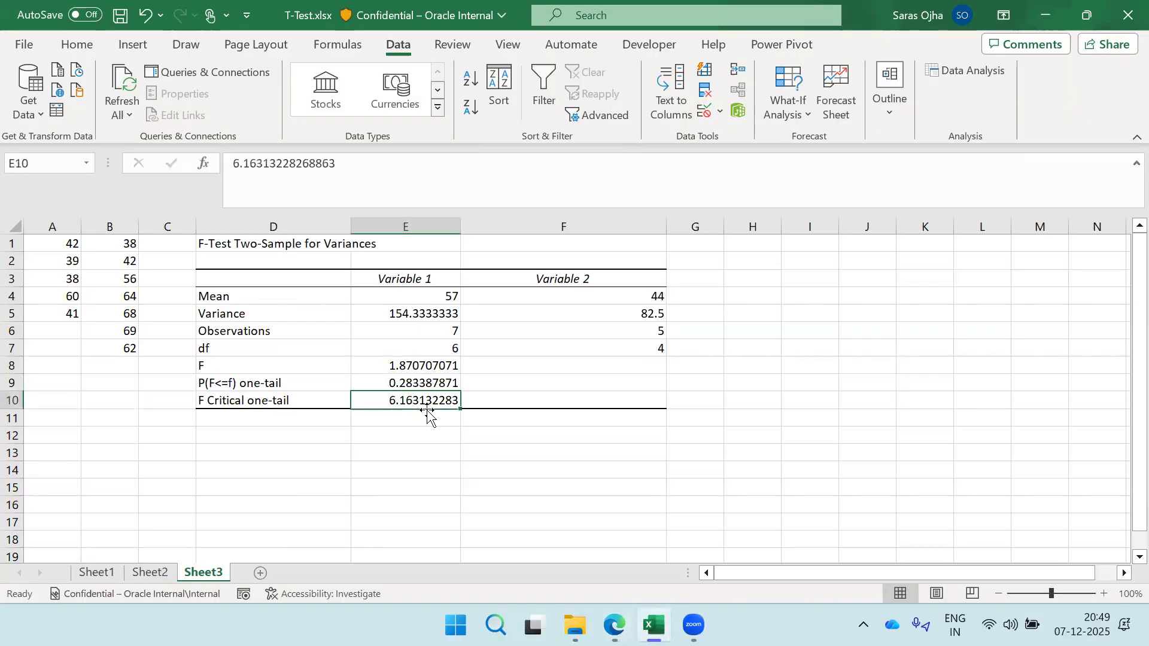
pyautogui.click(376, 366)
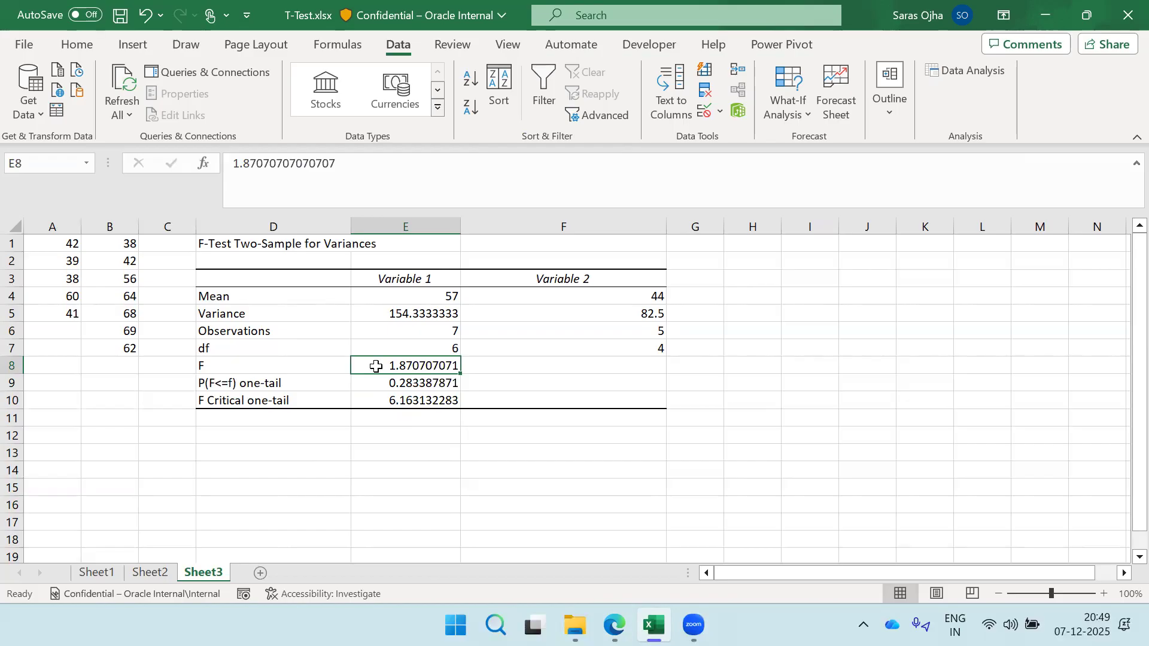
# Start the t-Test: Two-Sample Assuming Equal Variances from the Data Analysis tools
pyautogui.click(270, 454)
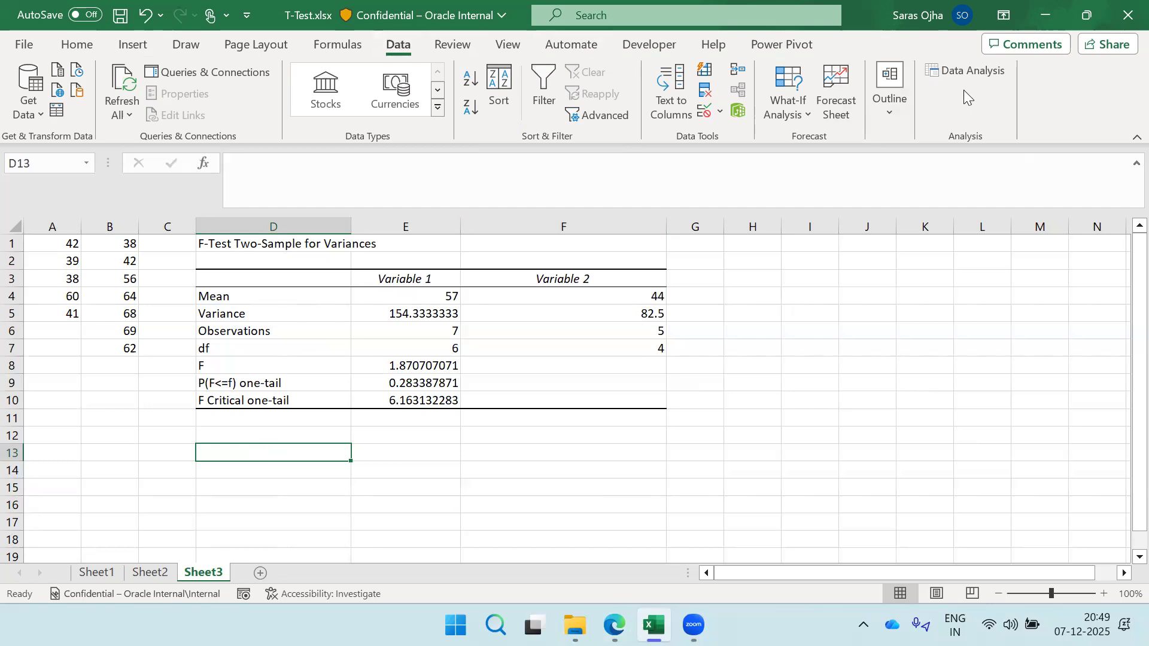
pyautogui.click(965, 66)
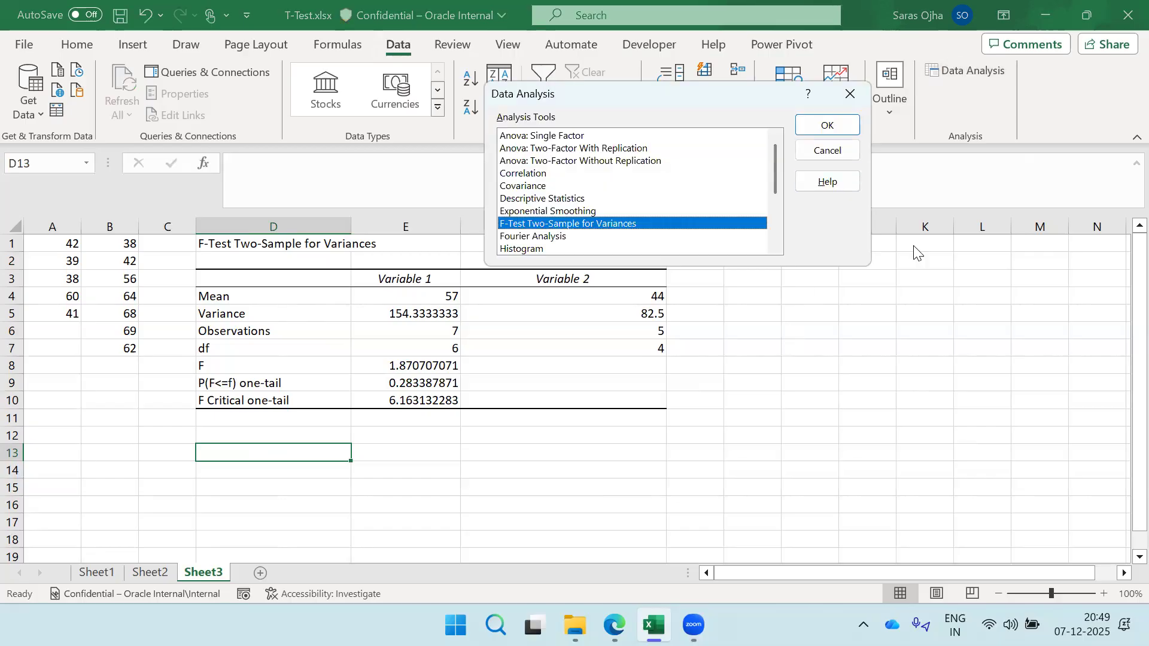
pyautogui.moveTo(775, 168); pyautogui.dragTo(776, 230)
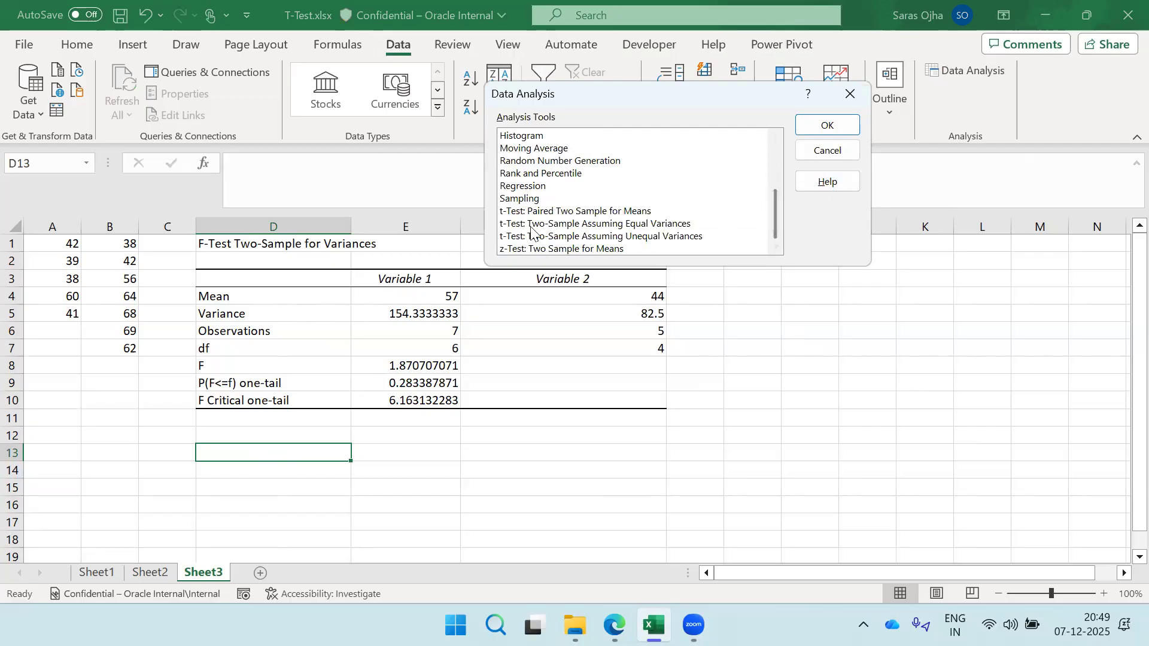
pyautogui.click(620, 224)
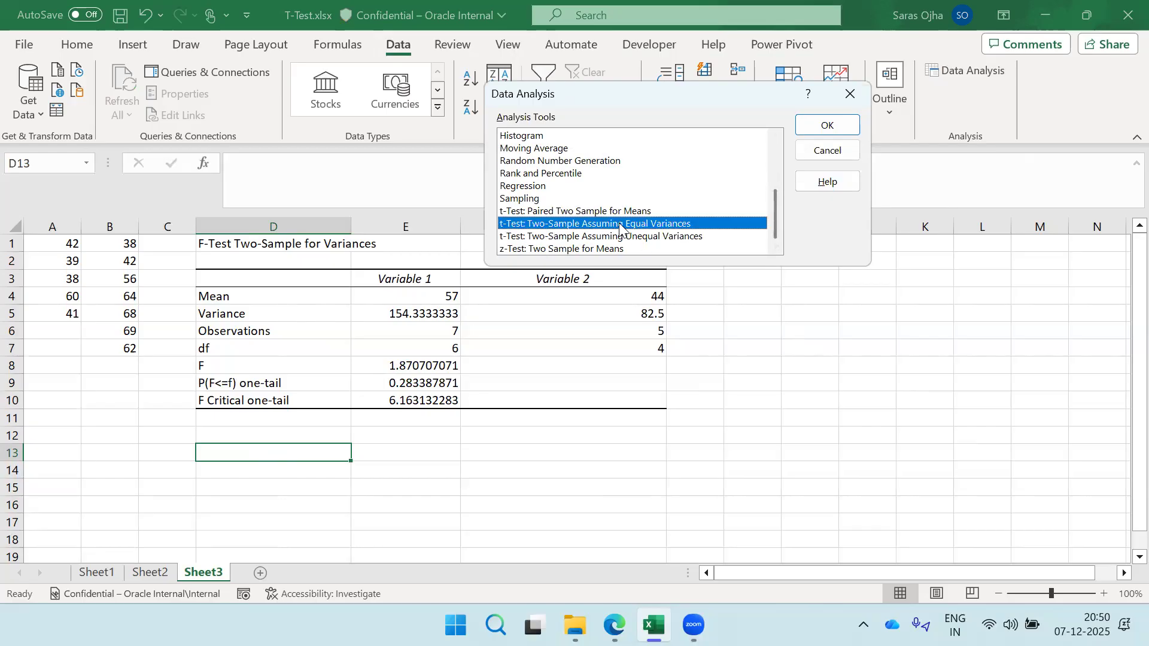
pyautogui.click(807, 127)
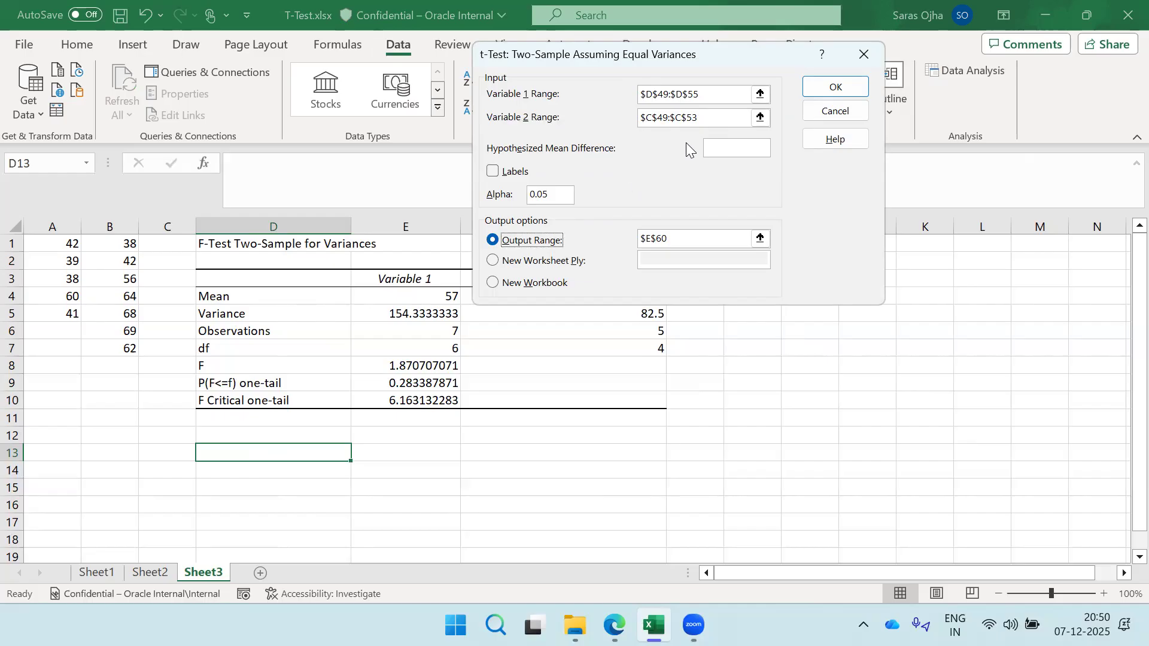
# Set the t-test's output range to cell D13 and try to run it with the input ranges already filled in
pyautogui.click(759, 239)
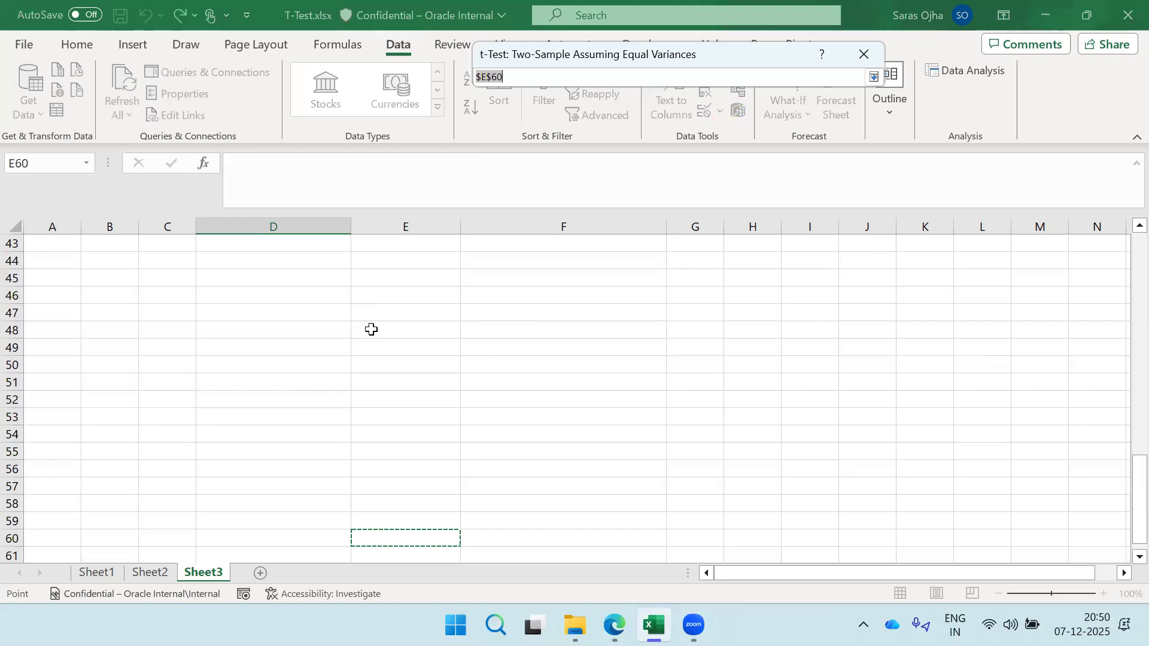
pyautogui.moveTo(1122, 475); pyautogui.dragTo(1122, 254)
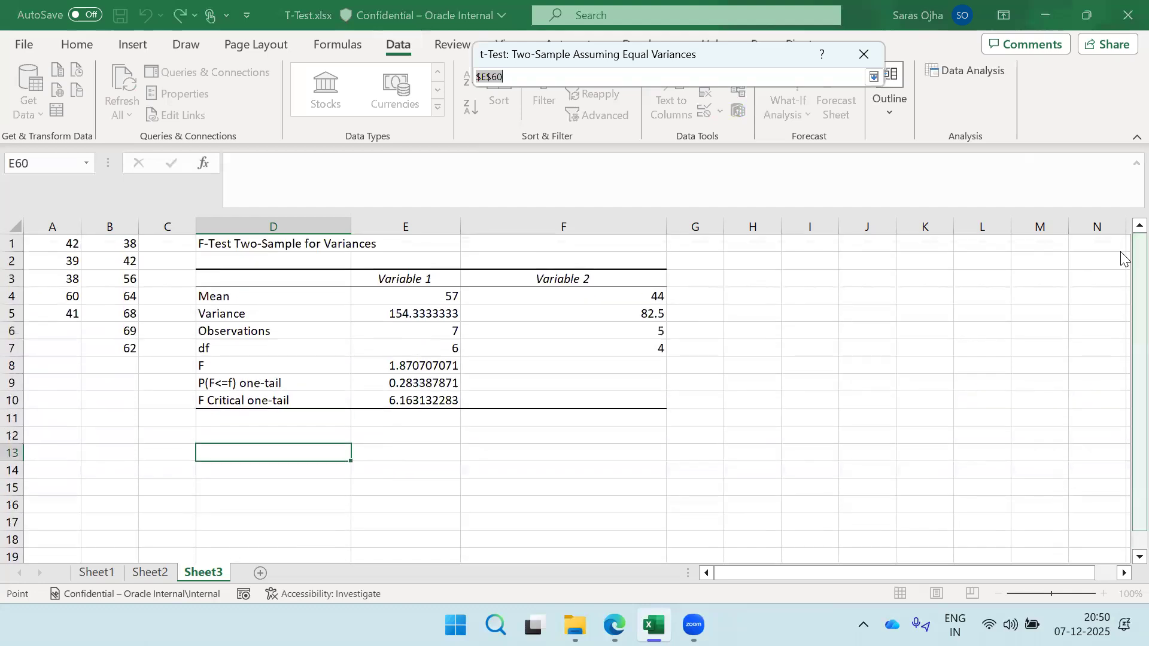
pyautogui.click(295, 453)
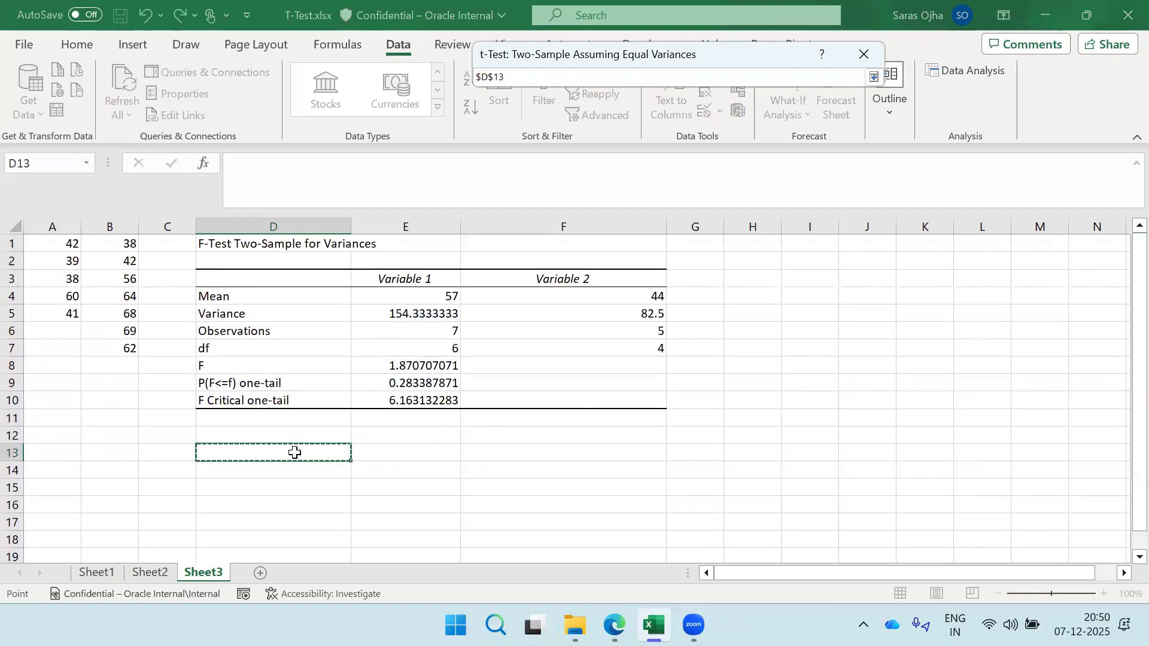
pyautogui.click(871, 76)
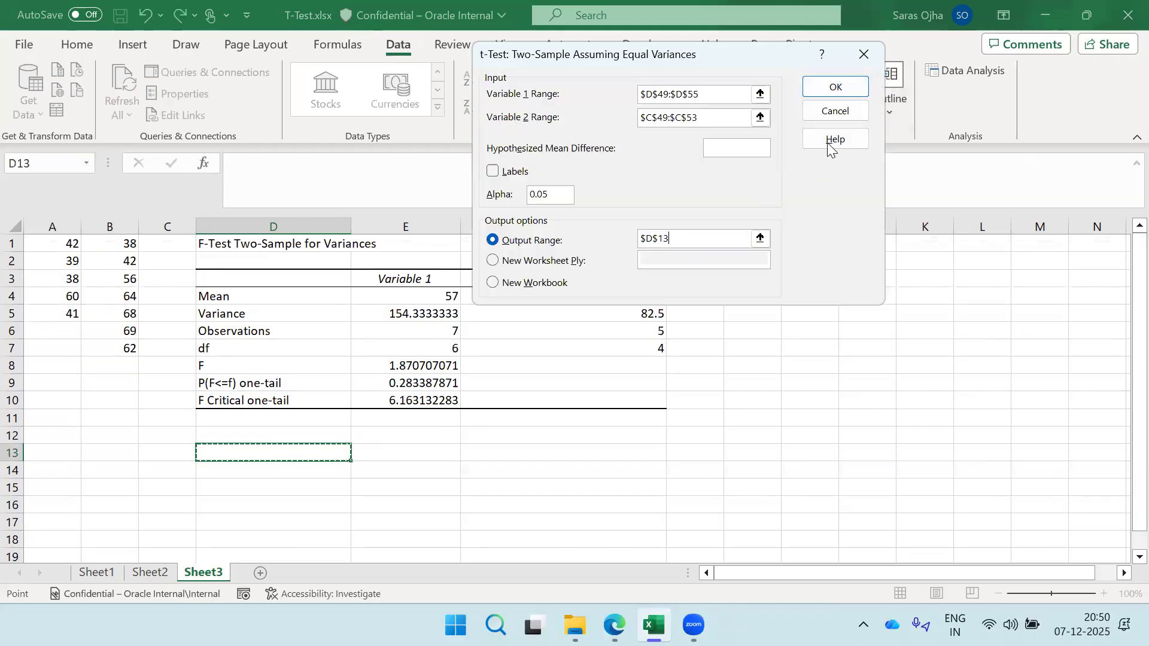
pyautogui.click(825, 88)
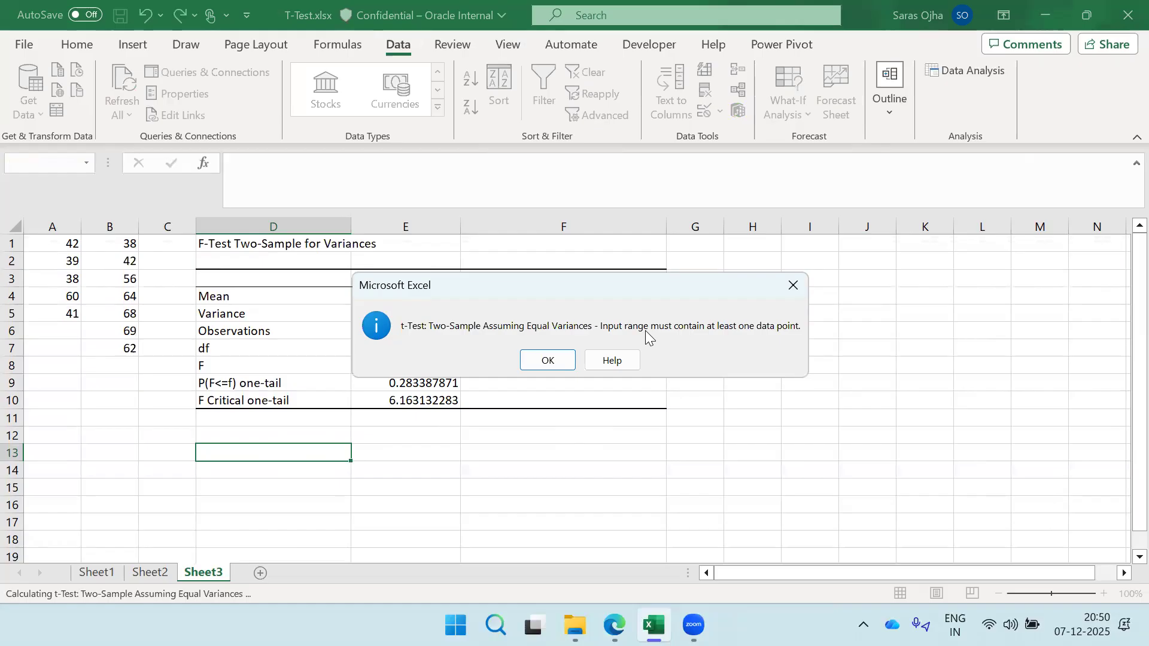
pyautogui.click(549, 361)
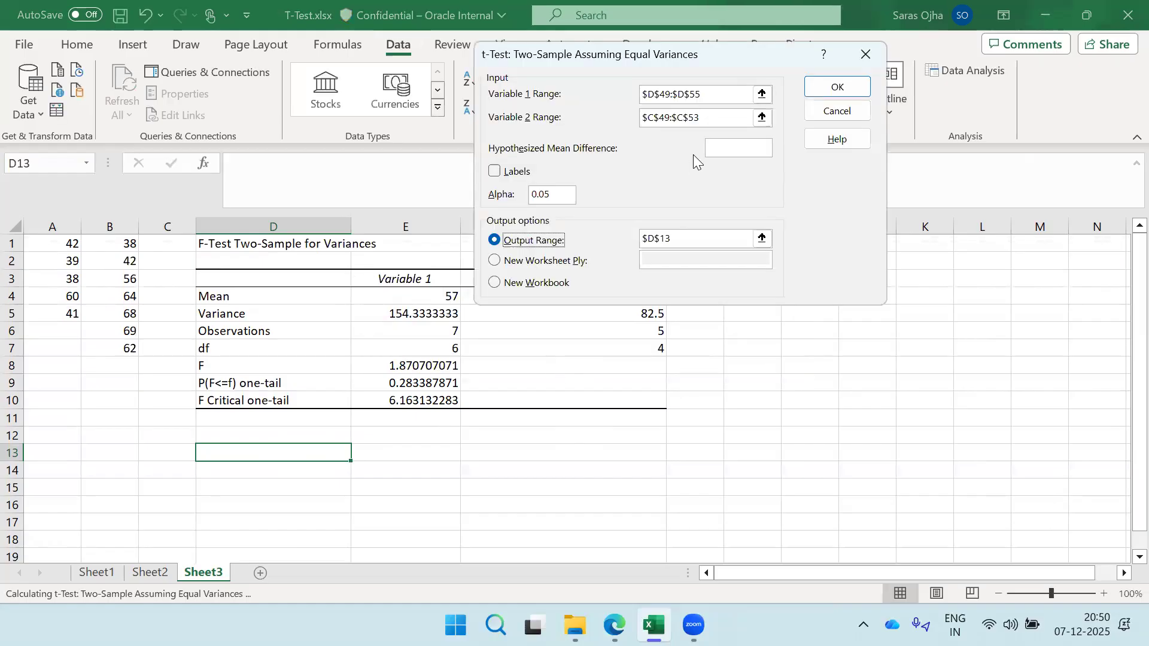
# Set the t-test's Variable 1 range to B1:B7
pyautogui.click(762, 96)
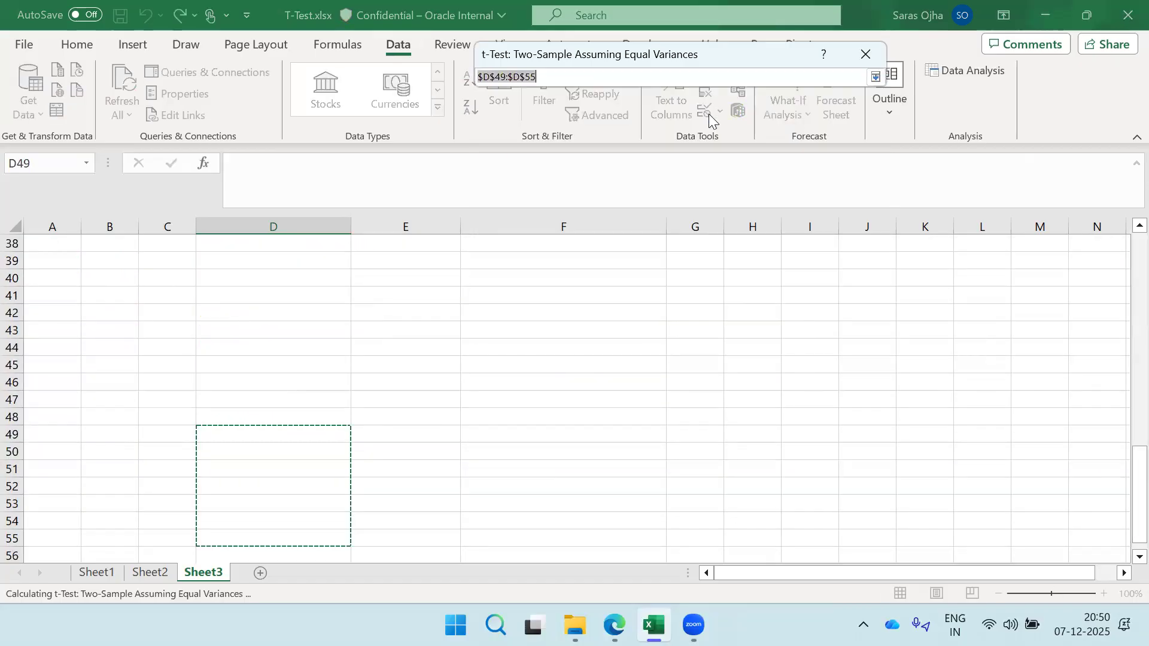
pyautogui.moveTo(1139, 460); pyautogui.dragTo(1123, 231)
pyautogui.moveTo(109, 241); pyautogui.dragTo(128, 349)
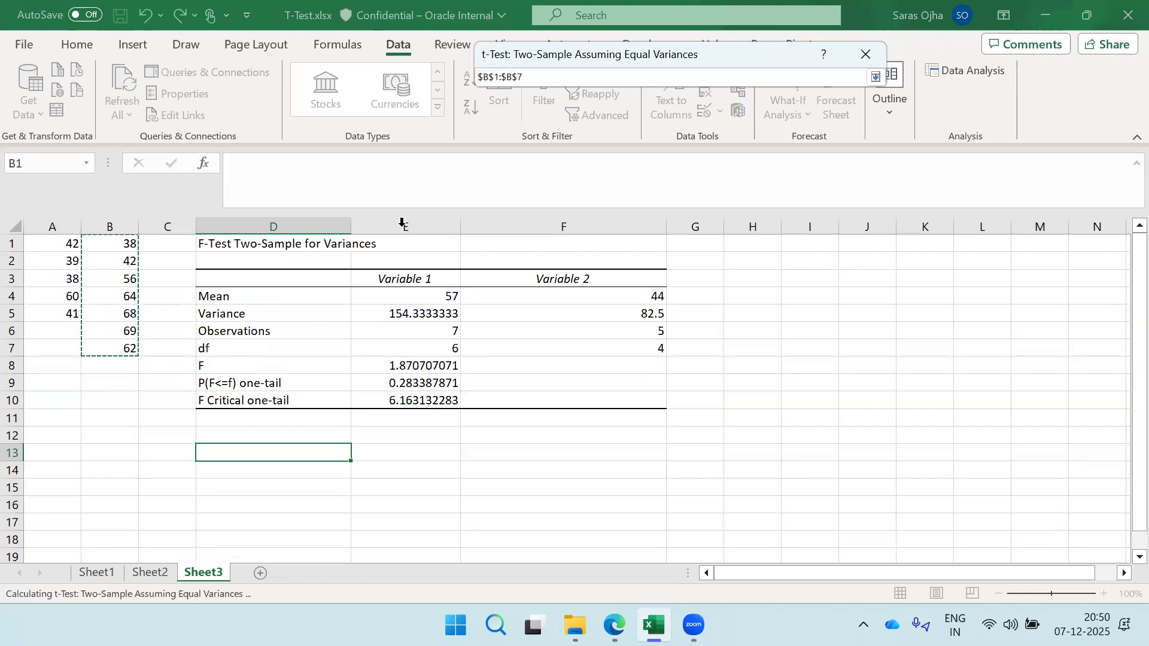
pyautogui.click(875, 75)
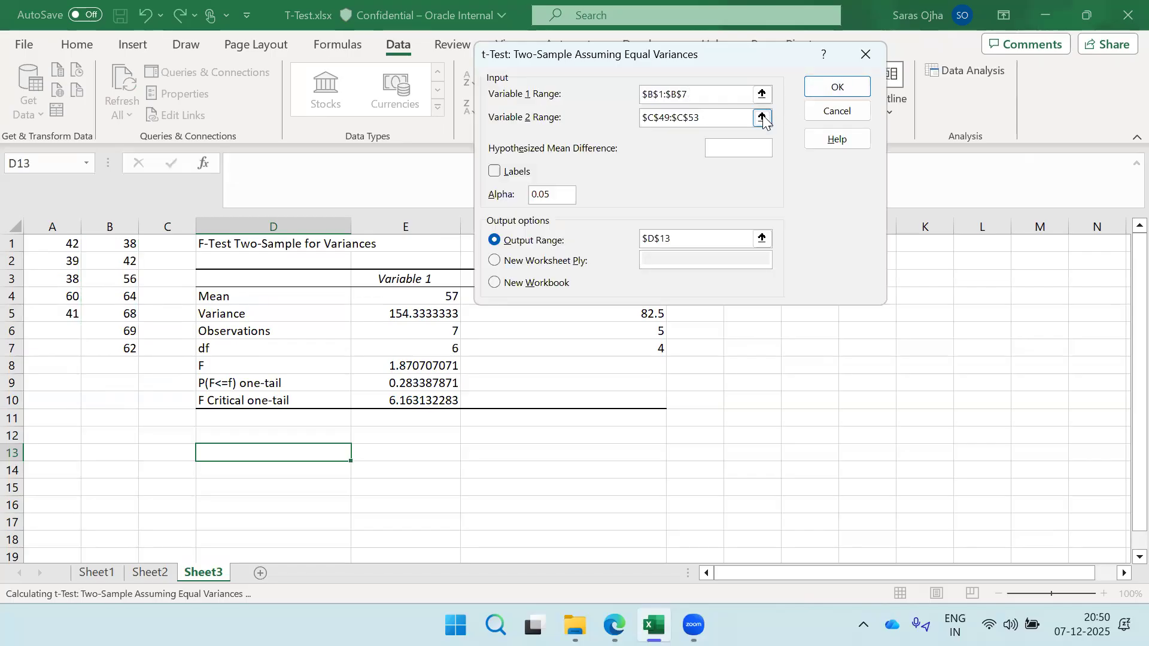
# Set the t-test's Variable 2 range to A1:A5 and run the test
pyautogui.click(763, 117)
pyautogui.moveTo(1140, 473); pyautogui.dragTo(1124, 262)
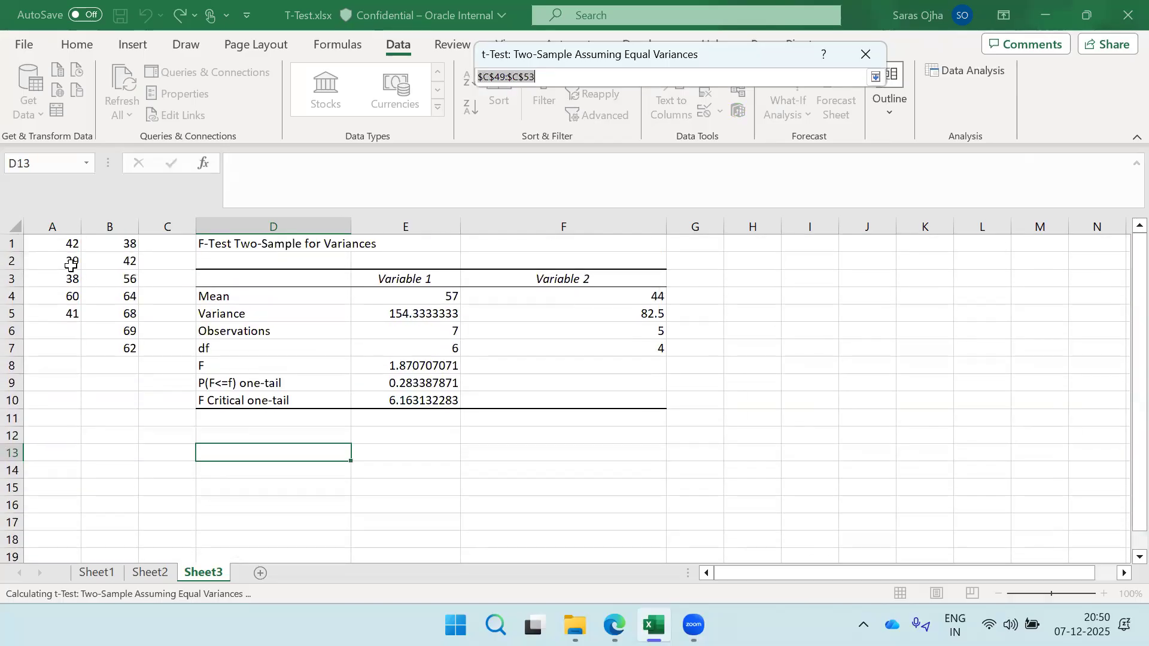
pyautogui.moveTo(48, 242); pyautogui.dragTo(57, 310)
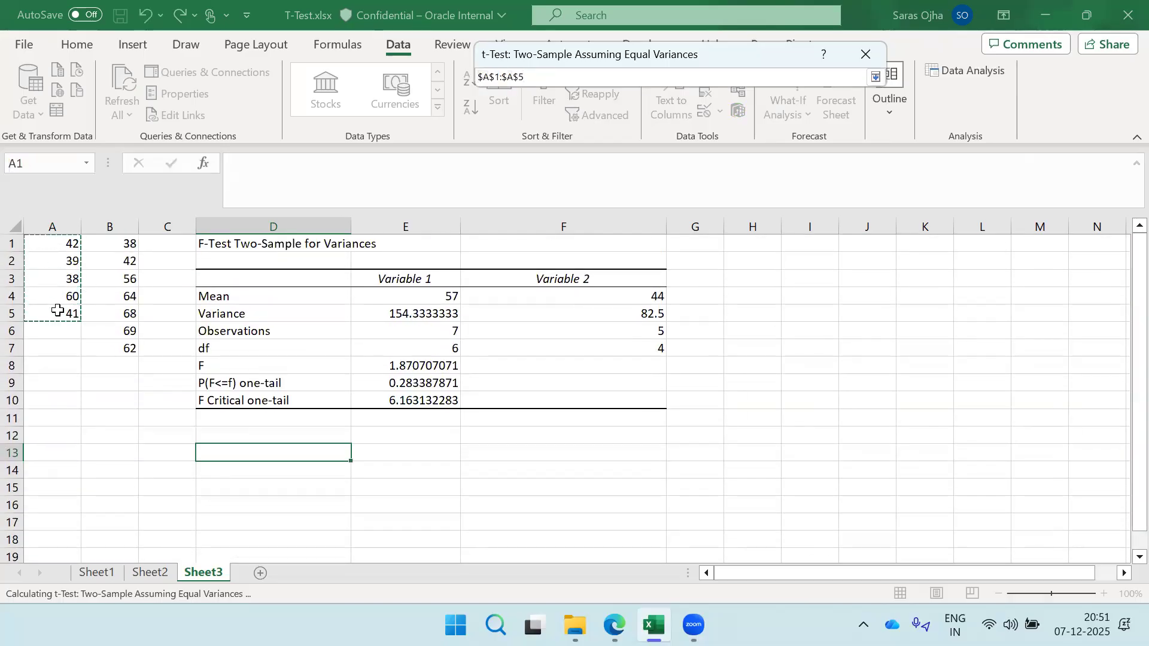
pyautogui.click(877, 77)
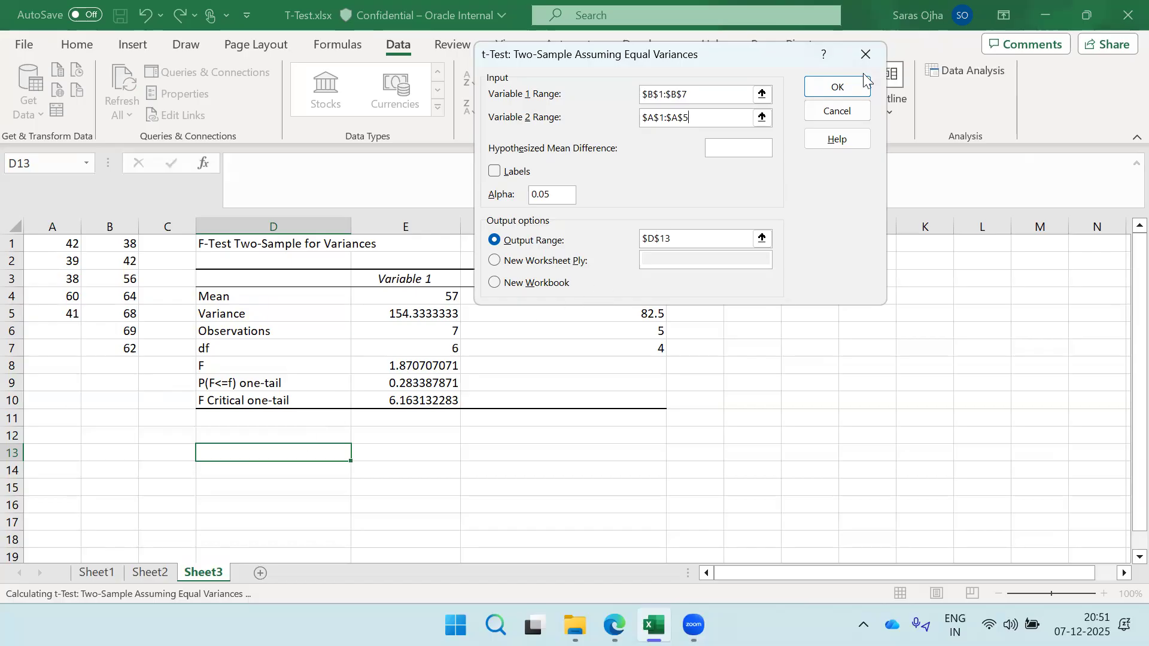
pyautogui.click(837, 87)
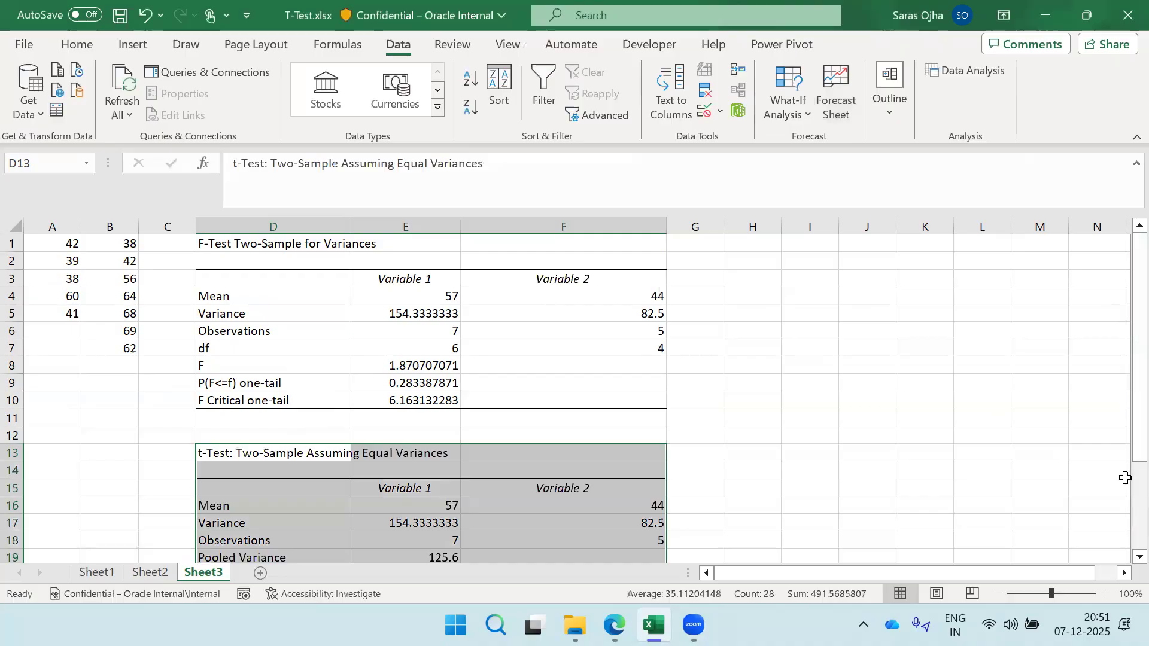
# Compare the t Stat and two-tail t Critical cells in Excel with the calculated and table t values in the browser PDF's solution
pyautogui.moveTo(1123, 443); pyautogui.dragTo(1122, 455)
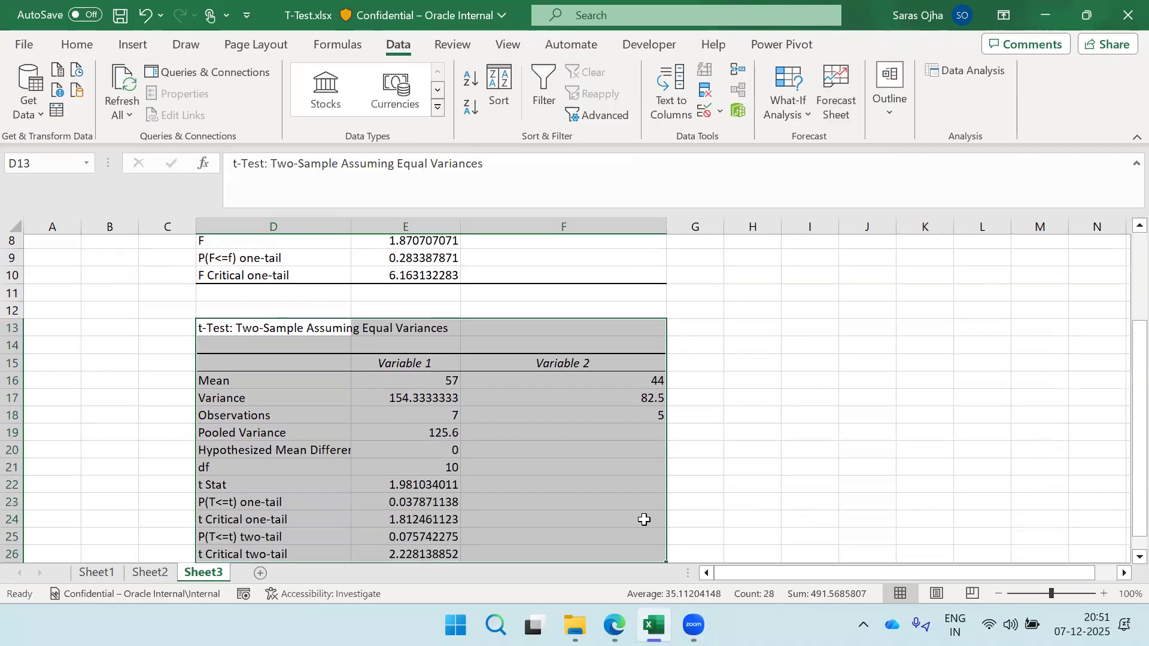
pyautogui.click(382, 554)
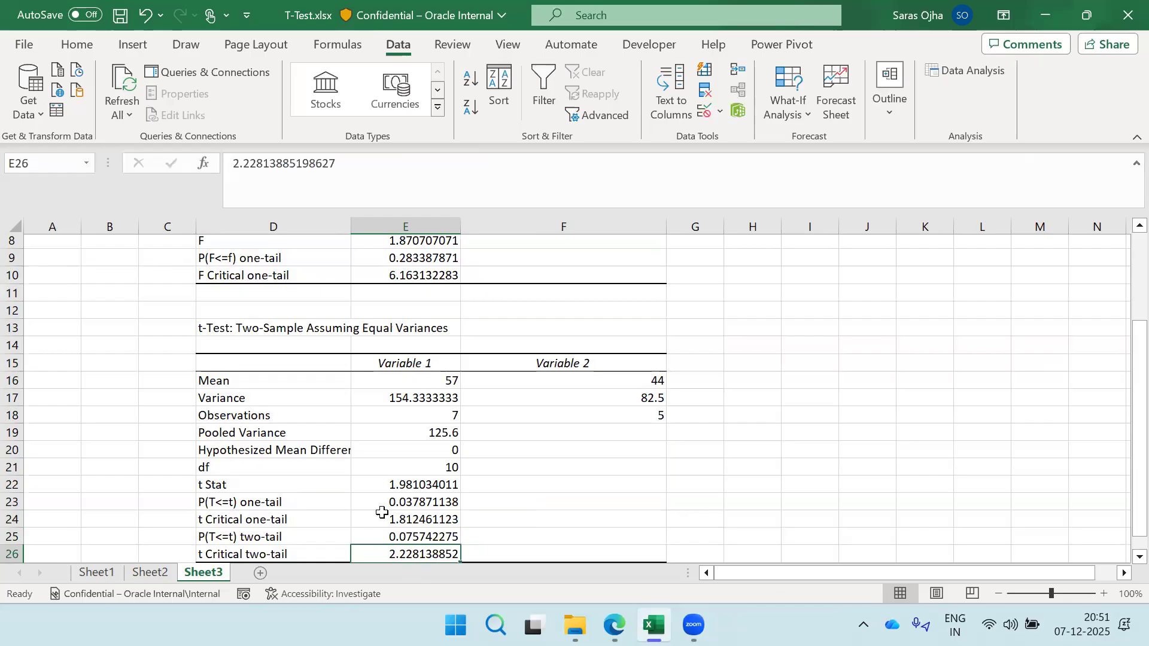
pyautogui.click(372, 483)
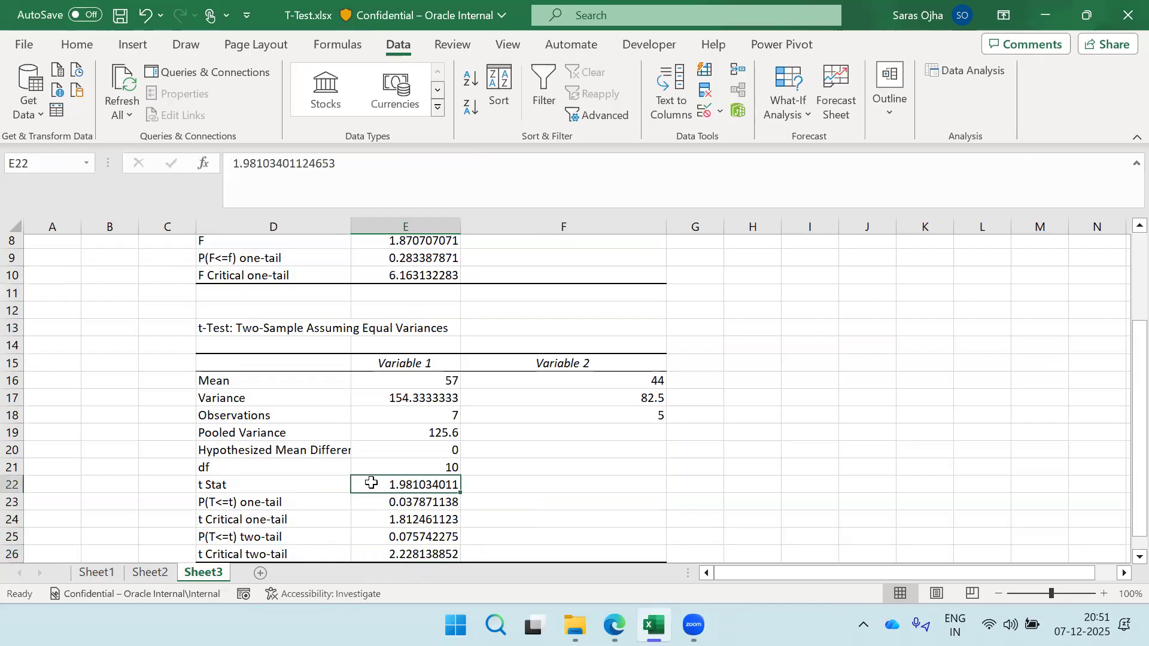
pyautogui.click(615, 626)
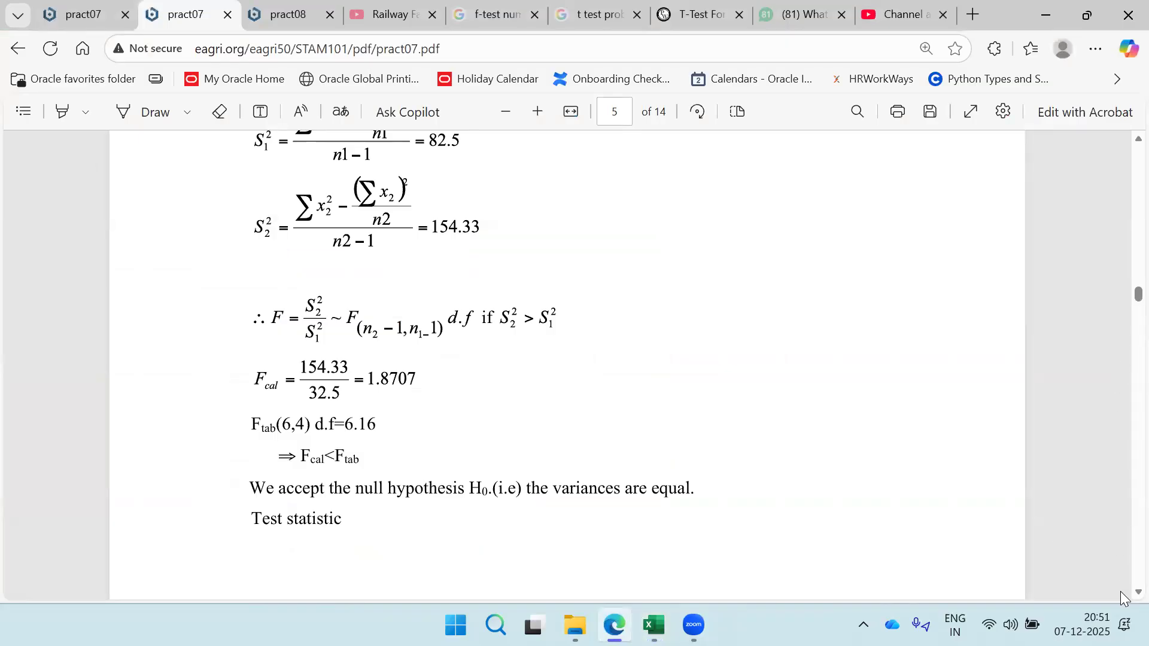
pyautogui.scroll(-2, 1125, 599)
pyautogui.scroll(-15, 1123, 599)
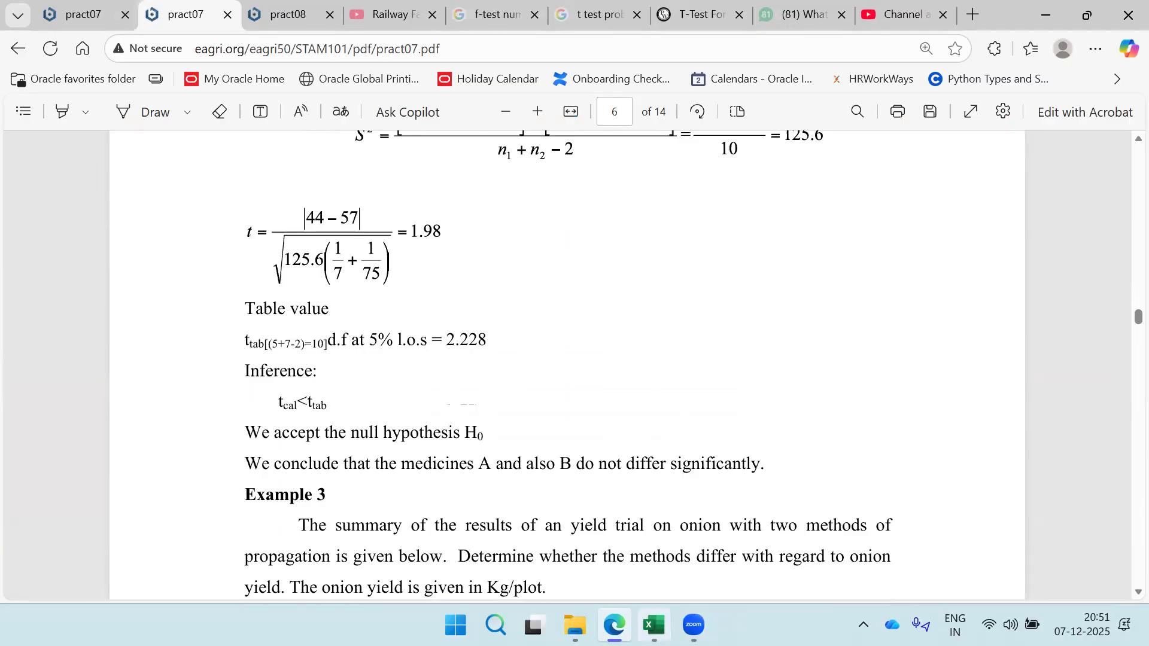
pyautogui.click(655, 626)
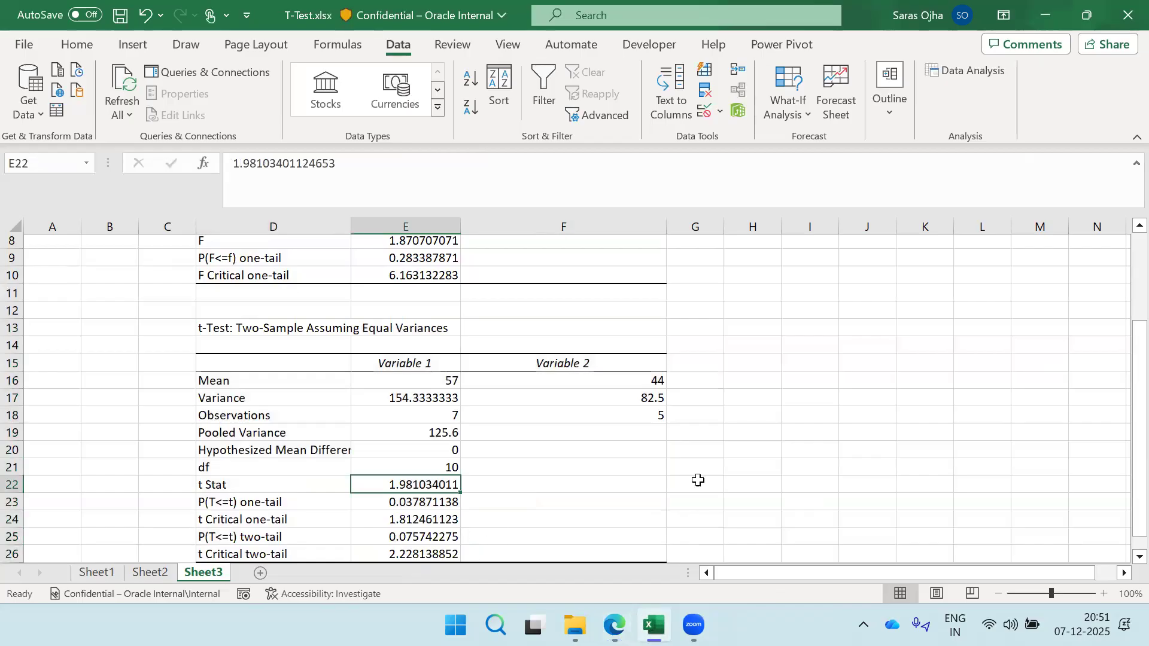
pyautogui.click(404, 557)
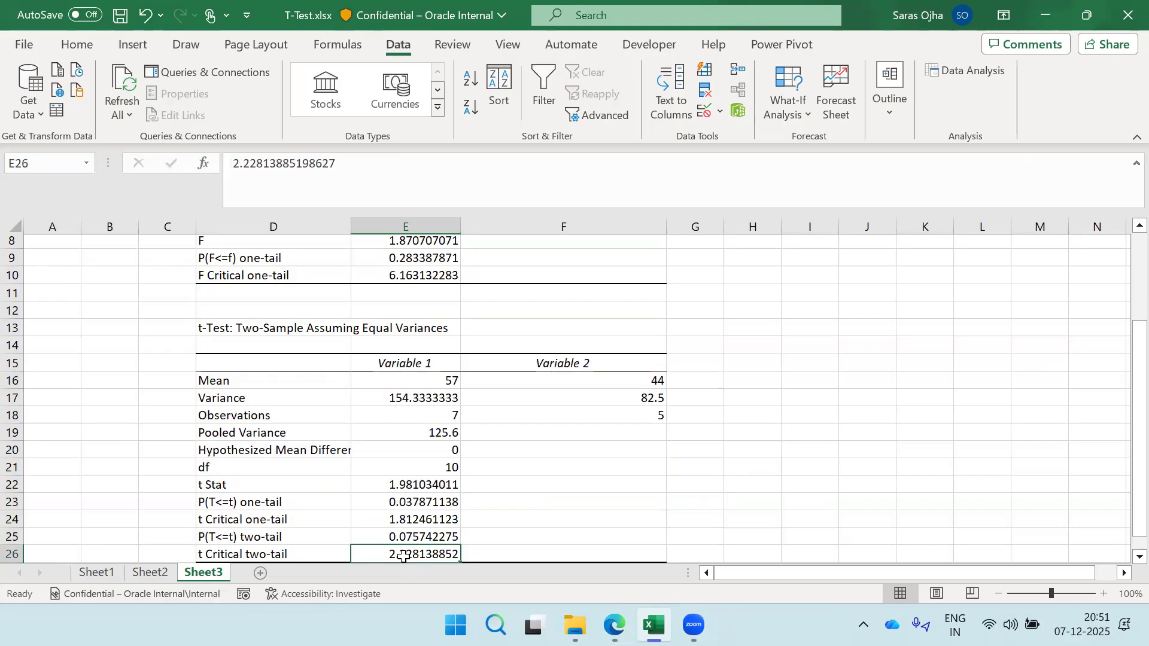
pyautogui.moveTo(1121, 365); pyautogui.dragTo(1123, 400)
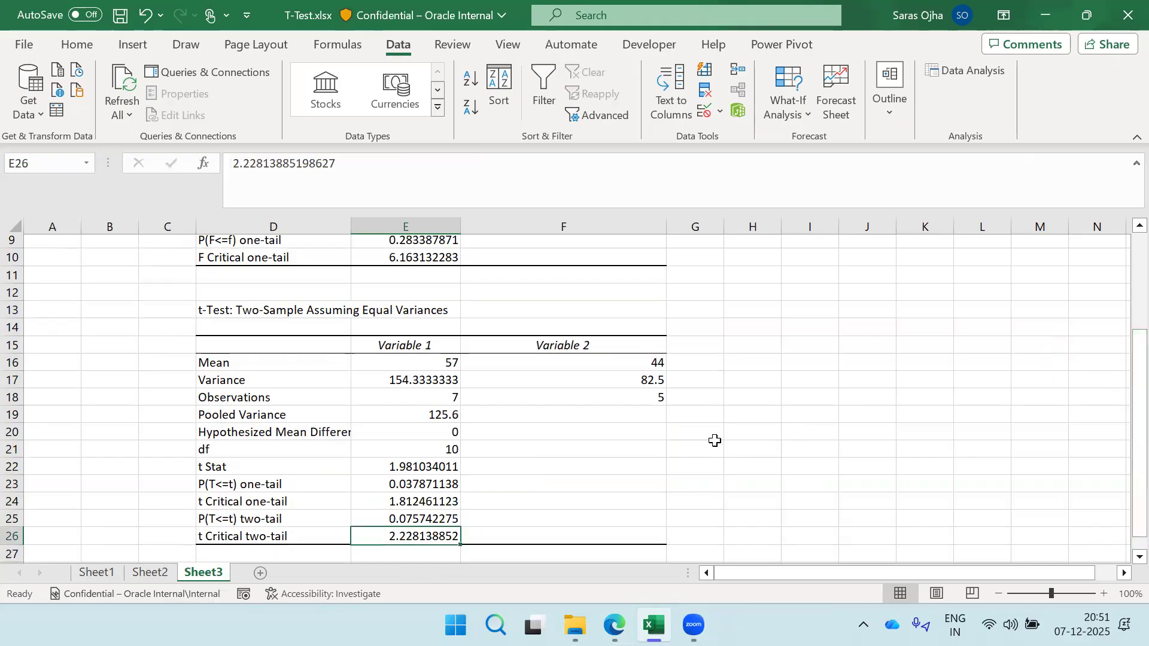